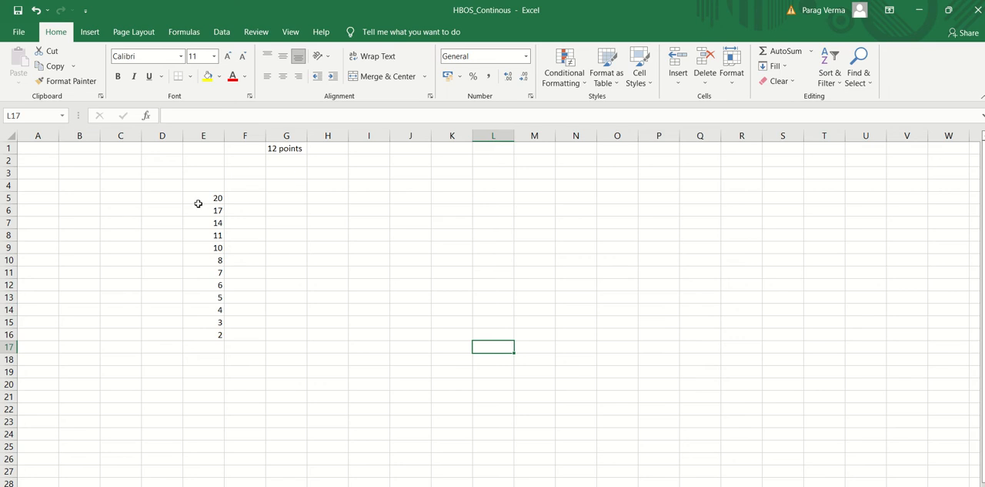
pyautogui.moveTo(198, 202); pyautogui.dragTo(208, 337)
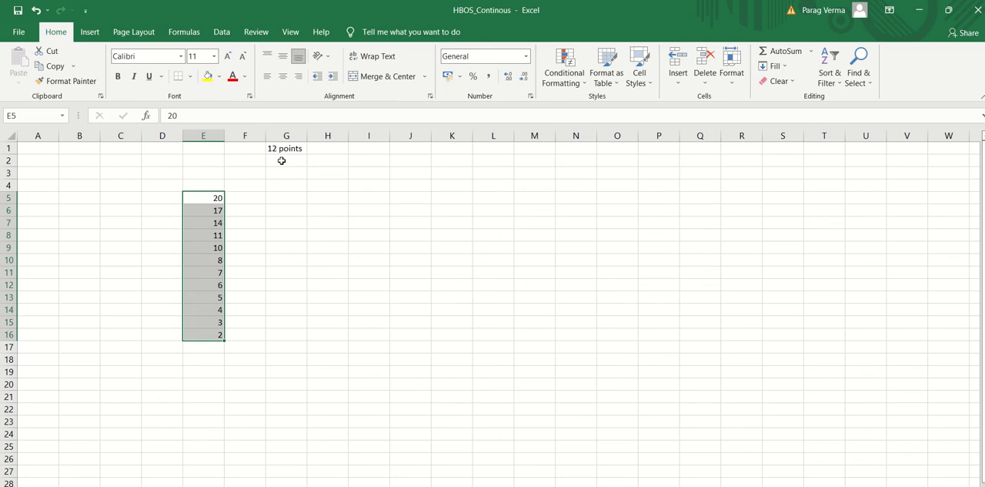
pyautogui.click(282, 160)
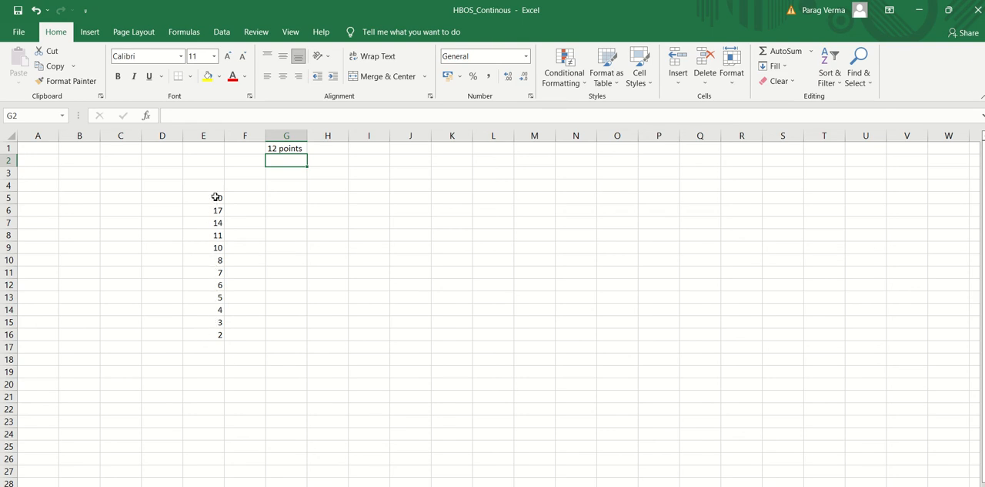
pyautogui.click(340, 162)
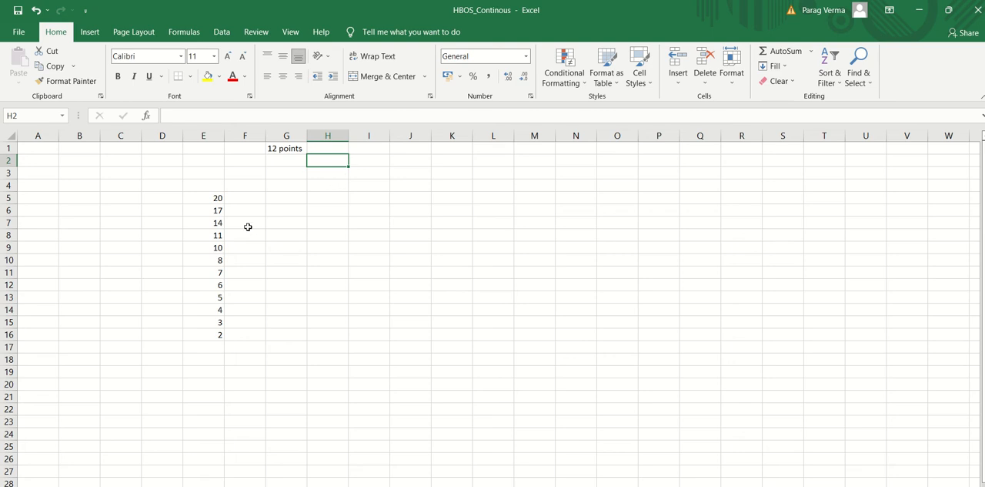
pyautogui.moveTo(202, 197); pyautogui.dragTo(196, 334)
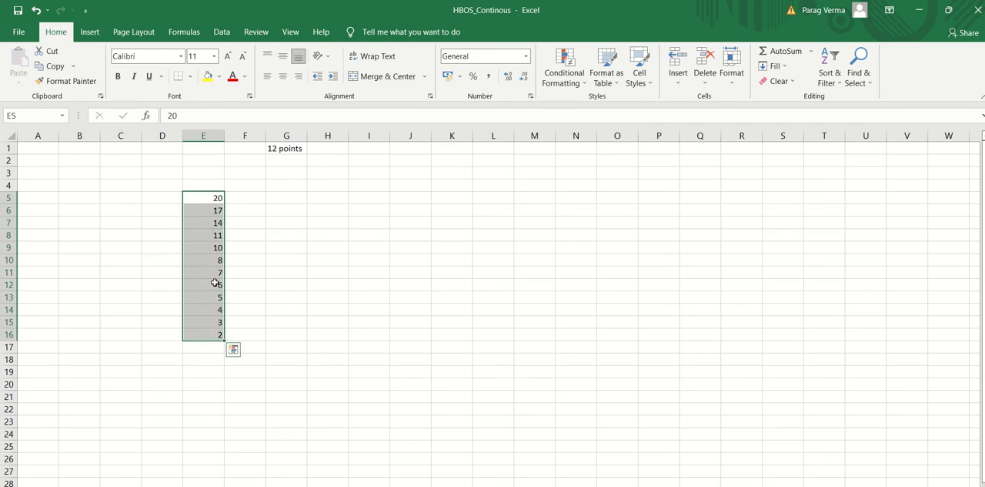
# Enter "3 bucket" in cell G2 and "sqrt 12" beside it in cell H2
pyautogui.click(277, 162)
pyautogui.write('3')
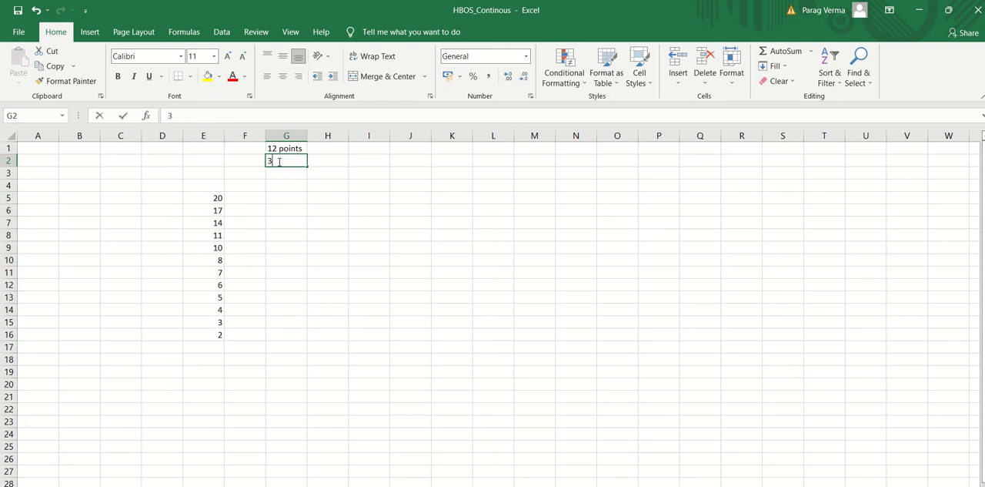
pyautogui.write(' bucket')
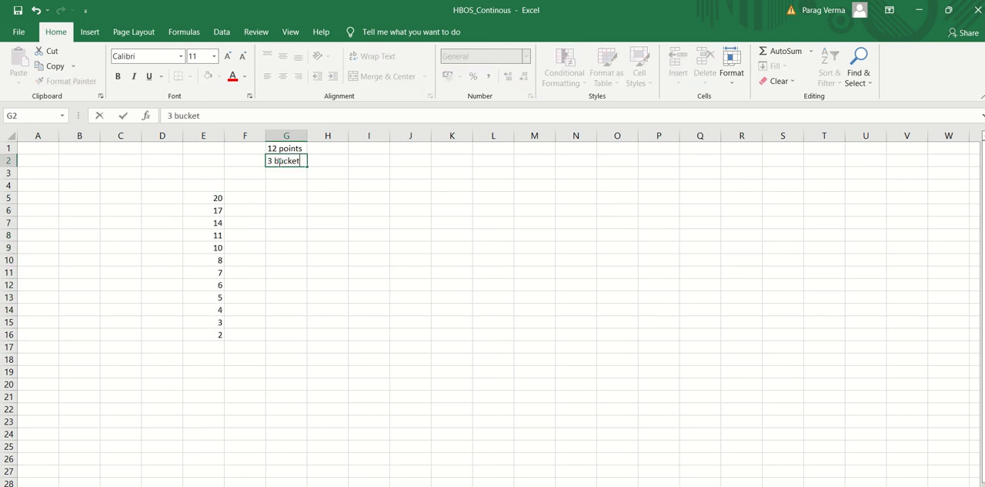
pyautogui.press('Return')
pyautogui.press('Up')
pyautogui.press('Right')
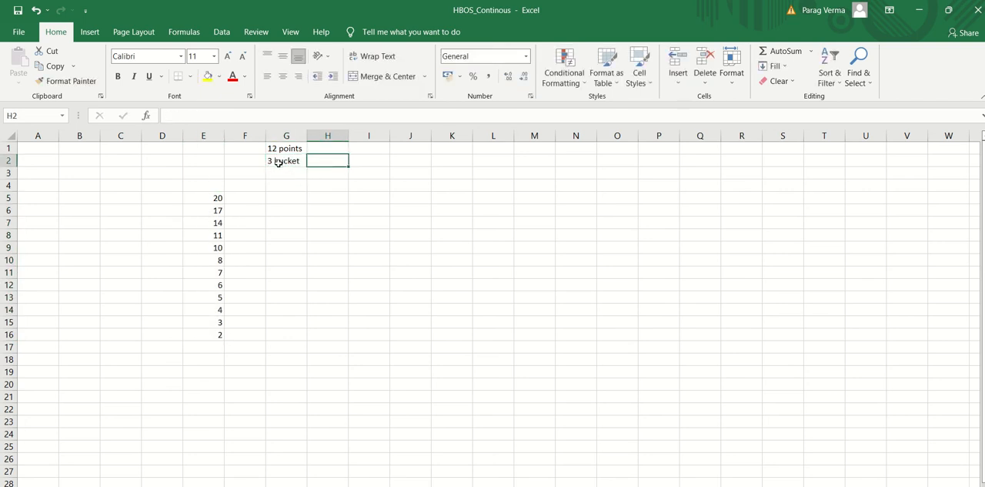
pyautogui.write('sqrt 12')
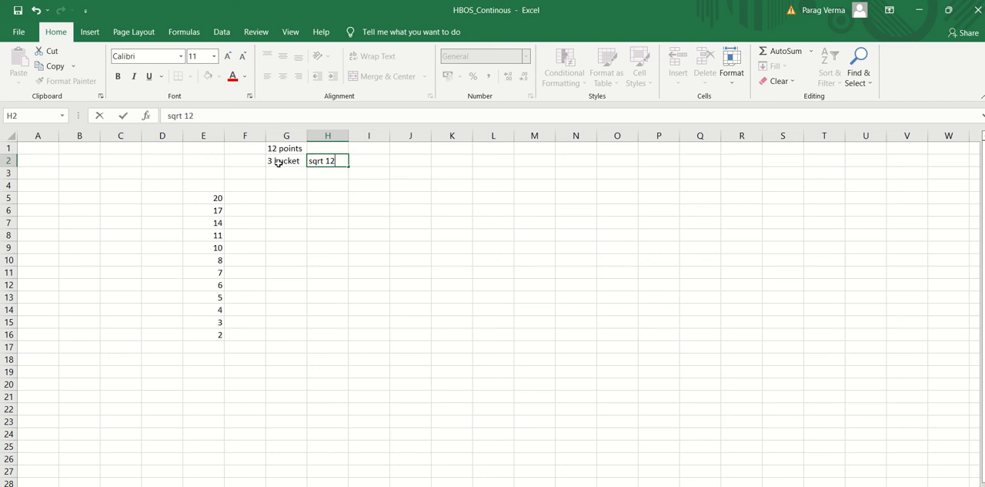
pyautogui.press('Return')
# Enter "N" in cell H1 beside the 12 points note and "N/k" in cell G3
pyautogui.press('Left')
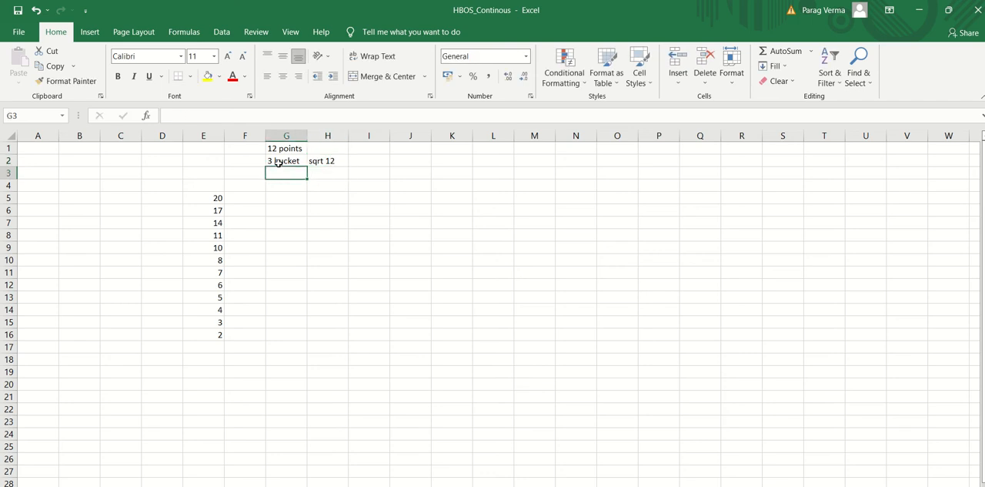
pyautogui.press('Up')
pyautogui.press('Up')
pyautogui.press('Right')
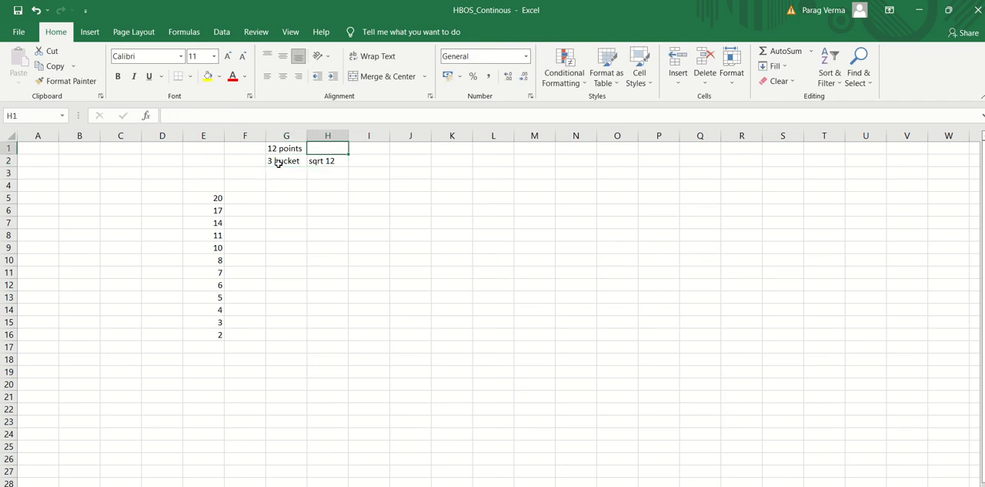
pyautogui.write('N')
pyautogui.press('Return')
pyautogui.press('Left')
pyautogui.press('Down')
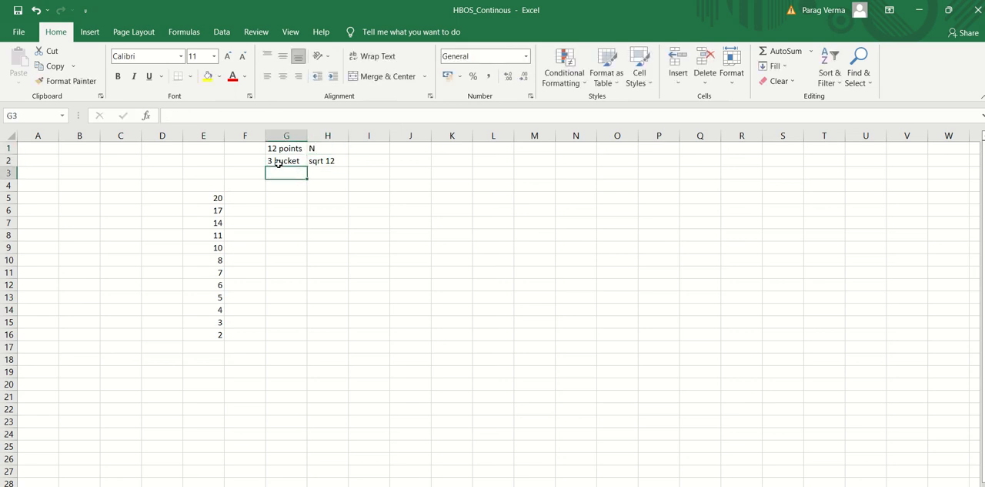
pyautogui.write('N/')
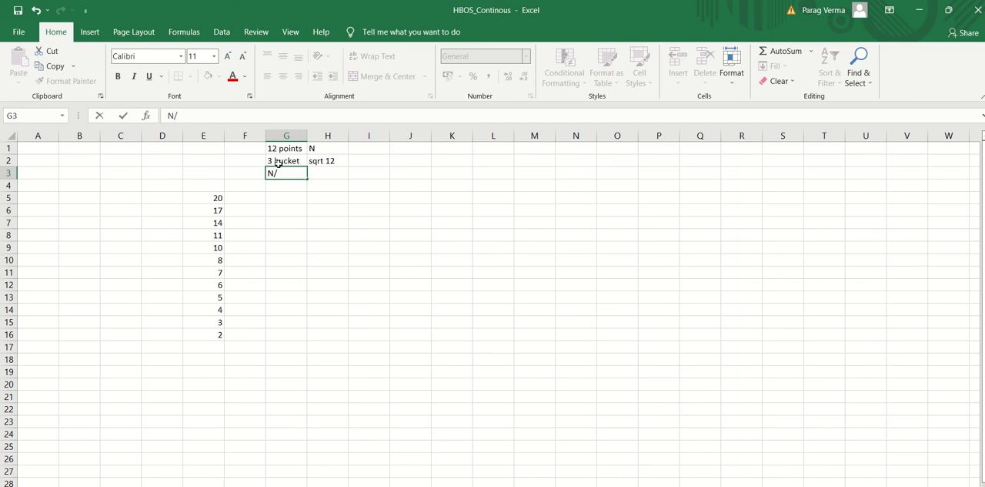
pyautogui.write('k')
pyautogui.press('Return')
# Fill the four lowest values, cells E13:E16, with yellow
pyautogui.press('Down')
pyautogui.press('Left')
pyautogui.press('Down')
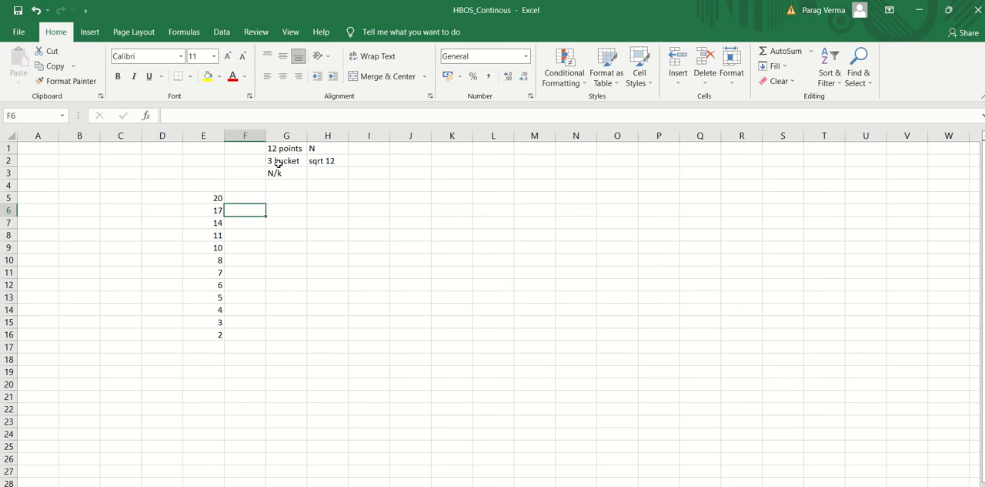
pyautogui.press('Left')
pyautogui.press('Down')
pyautogui.press('Down')
pyautogui.press('Down')
pyautogui.press('Down')
pyautogui.press('Down')
pyautogui.press('Down')
pyautogui.press('Down')
pyautogui.hotkey('shift', 'Down')
pyautogui.hotkey('shift', 'Down')
pyautogui.hotkey('shift', 'Down')
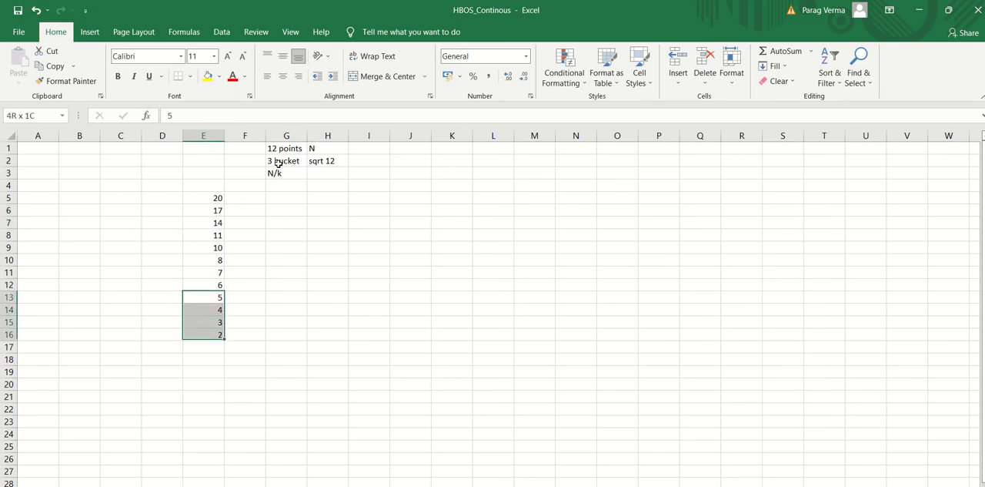
pyautogui.click(207, 75)
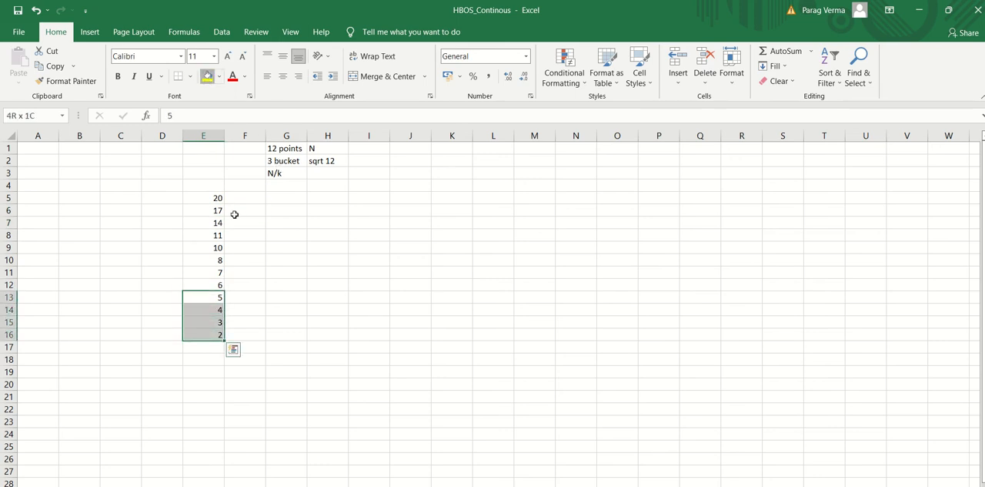
# Fill the middle four values, cells E9:E12, with dark grey
pyautogui.moveTo(204, 246); pyautogui.dragTo(205, 283)
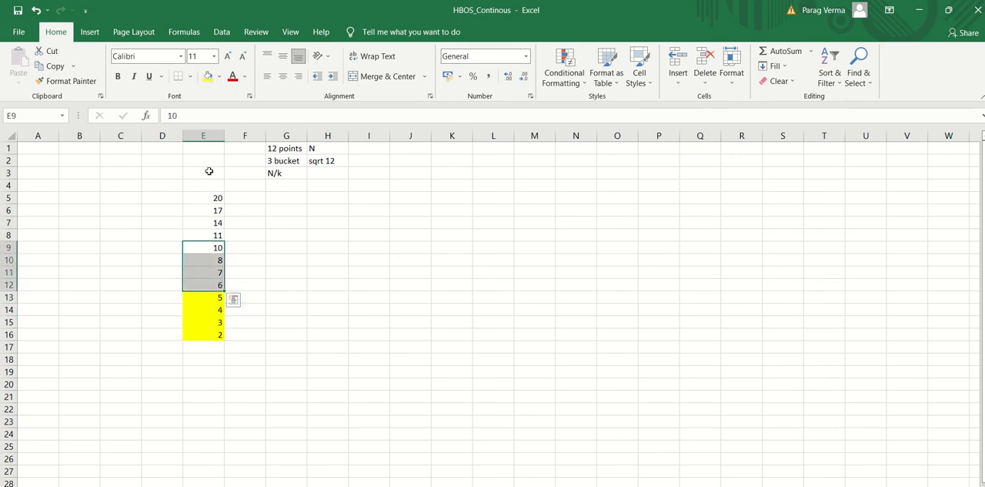
pyautogui.click(219, 75)
pyautogui.click(228, 131)
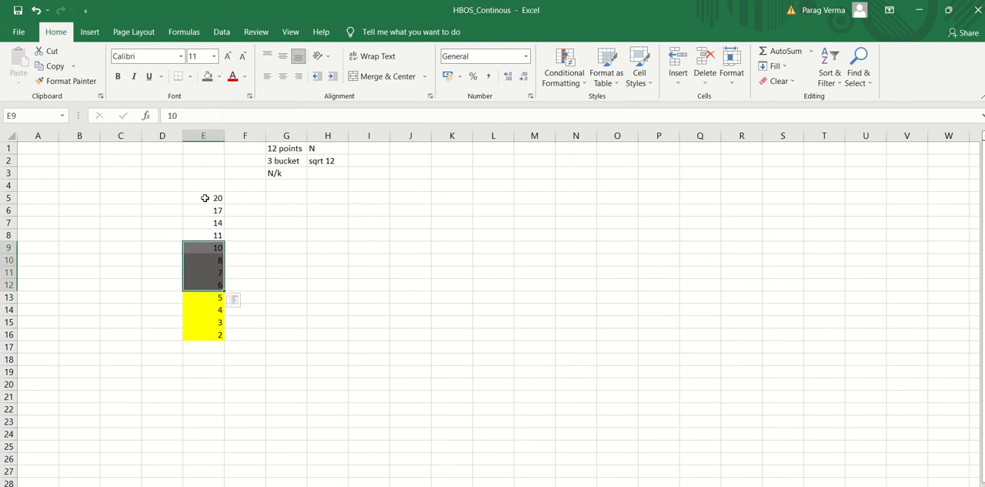
# Fill the four highest values, cells E5:E8, with light gold
pyautogui.moveTo(202, 198); pyautogui.dragTo(201, 236)
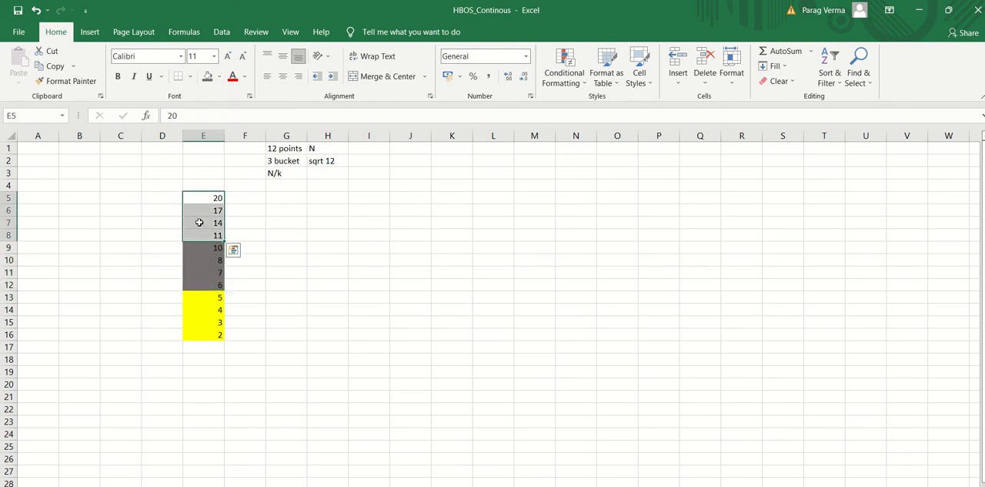
pyautogui.click(218, 75)
pyautogui.click(262, 129)
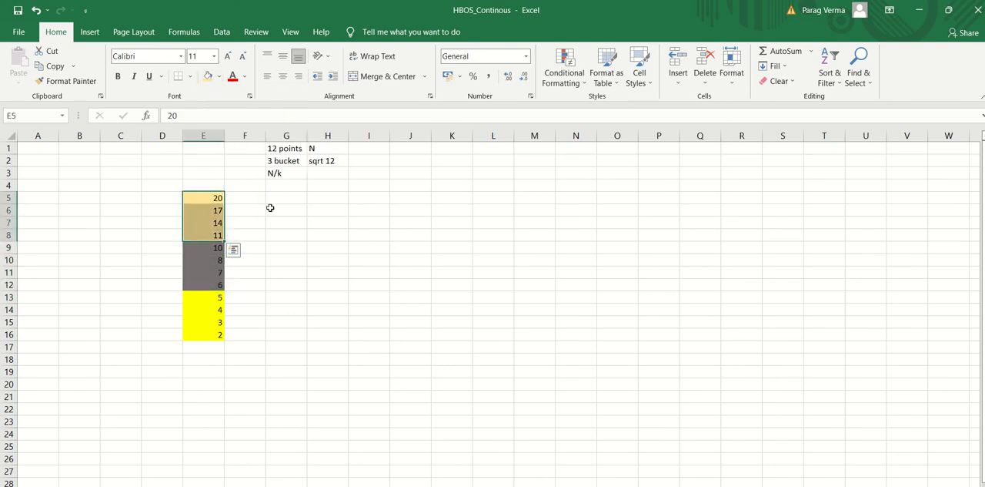
pyautogui.click(271, 208)
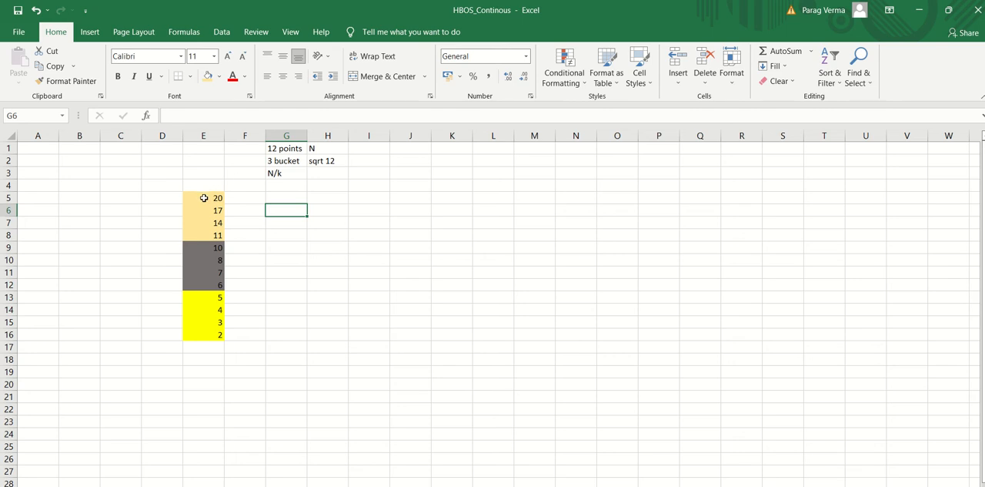
# Move the coloured block of twelve values from E5:E16 down to start at cell E9
pyautogui.moveTo(202, 197); pyautogui.dragTo(203, 334)
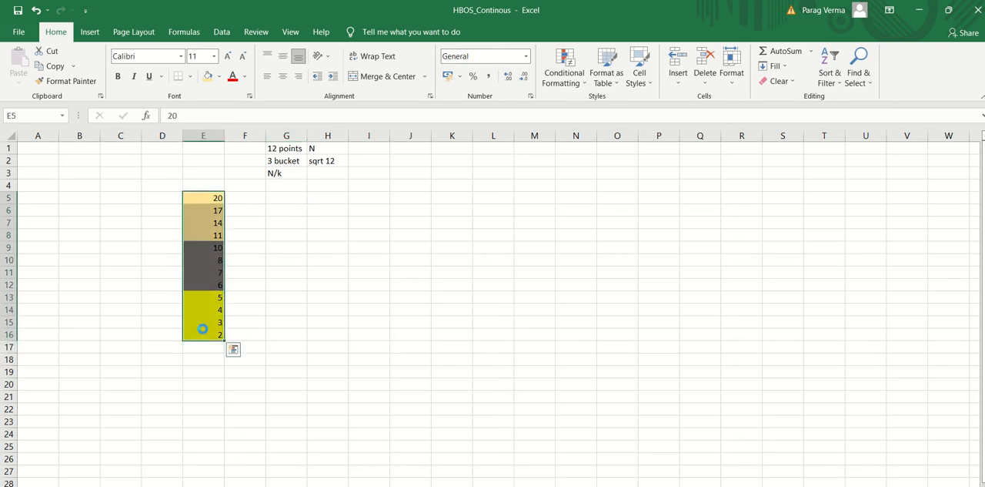
pyautogui.hotkey('ctrl', 'c')
pyautogui.click(198, 246)
pyautogui.hotkey('ctrl', 'v')
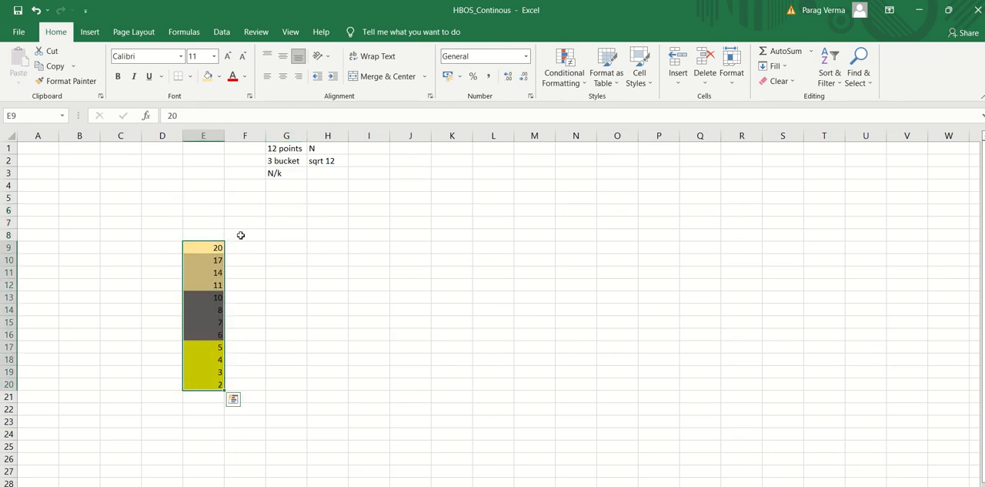
# Add a "Width" heading in cell F8 and enter 9 in F9 for the gold bucket
pyautogui.click(240, 234)
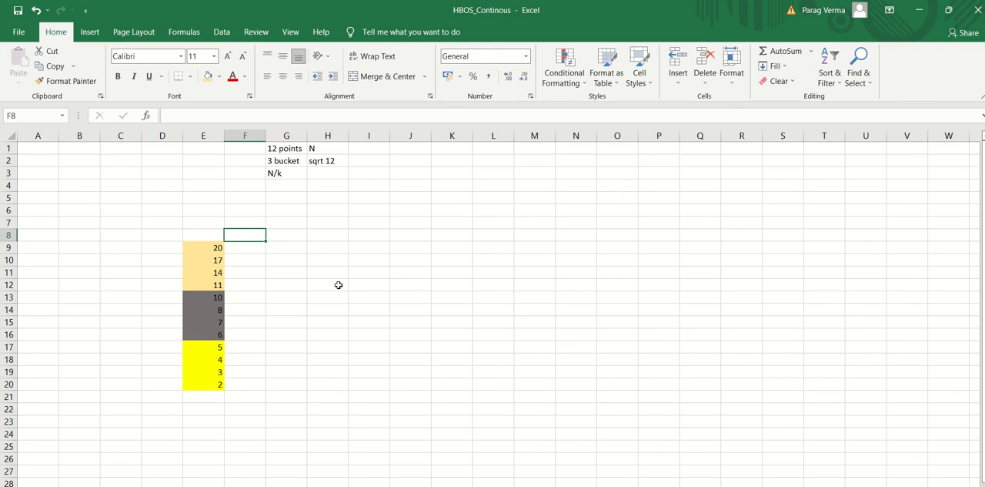
pyautogui.write('Wid')
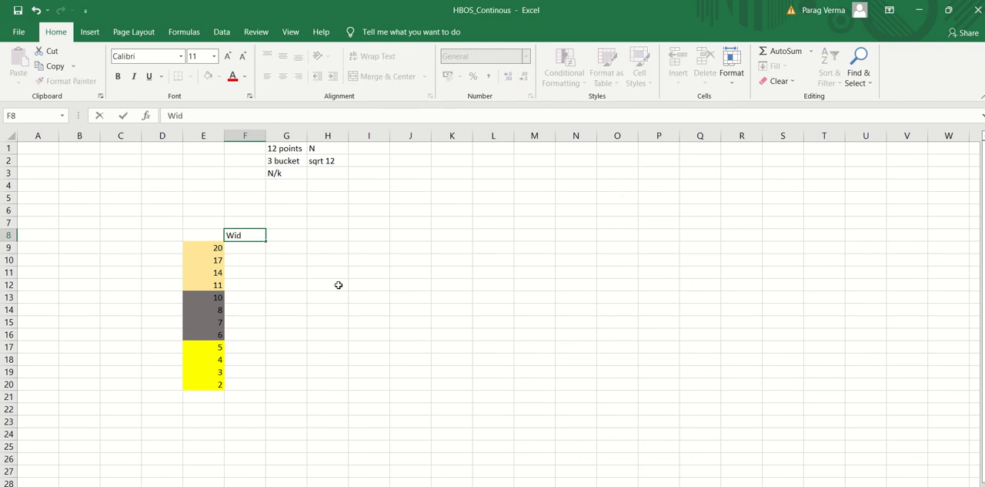
pyautogui.write('th')
pyautogui.press('Return')
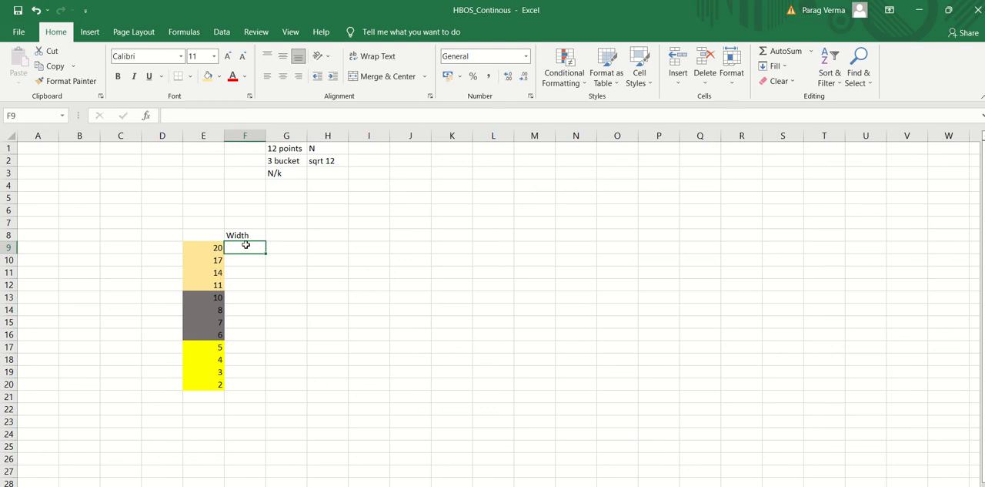
pyautogui.write('9')
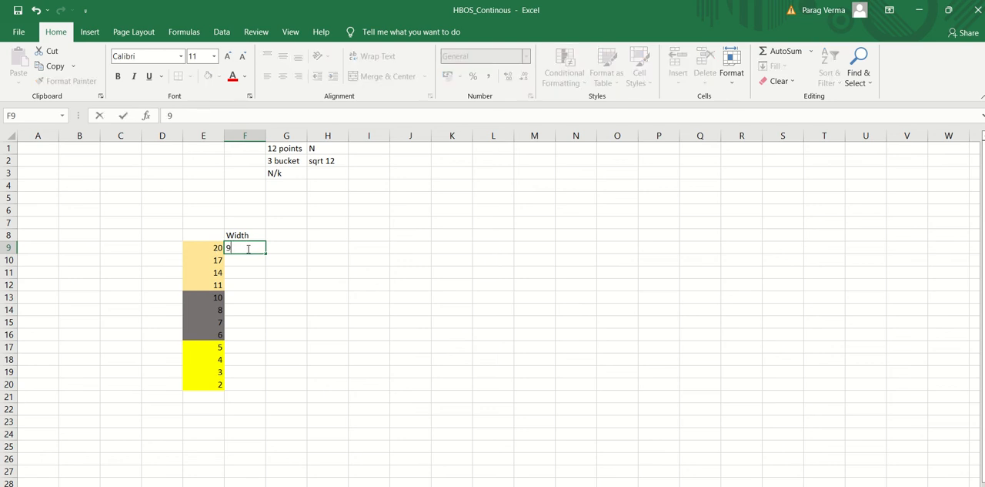
pyautogui.press('Return')
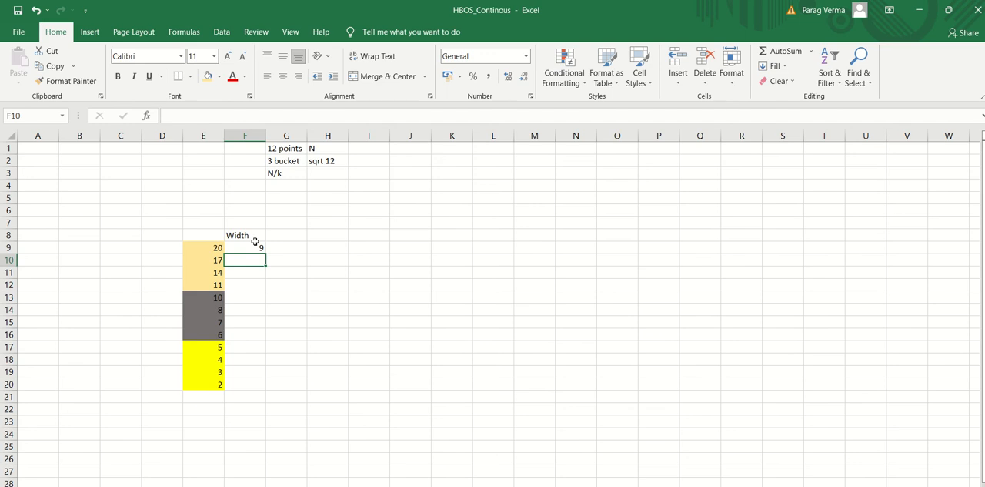
# Enter a width of 4 for the grey bucket in cell F13
pyautogui.press('Down')
pyautogui.press('Down')
pyautogui.press('Down')
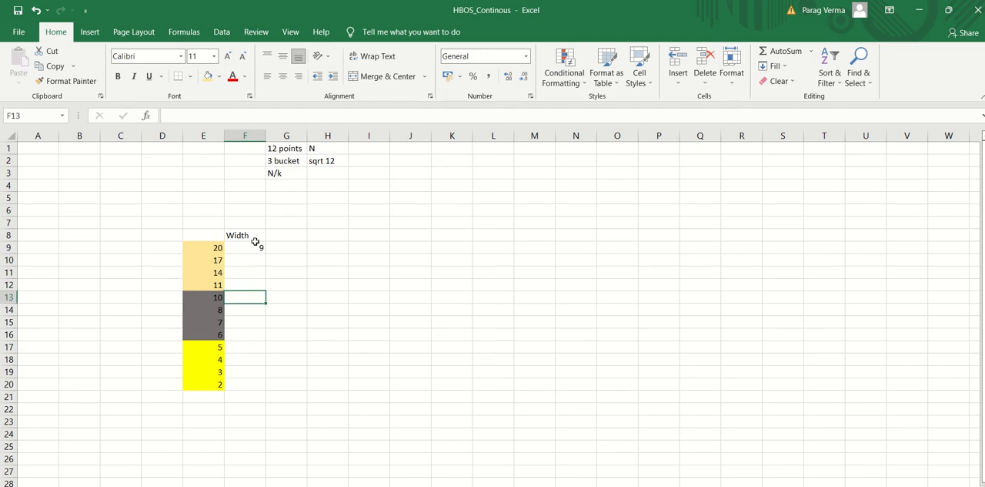
pyautogui.press('Down')
pyautogui.press('Down')
pyautogui.press('Down')
pyautogui.press('Down')
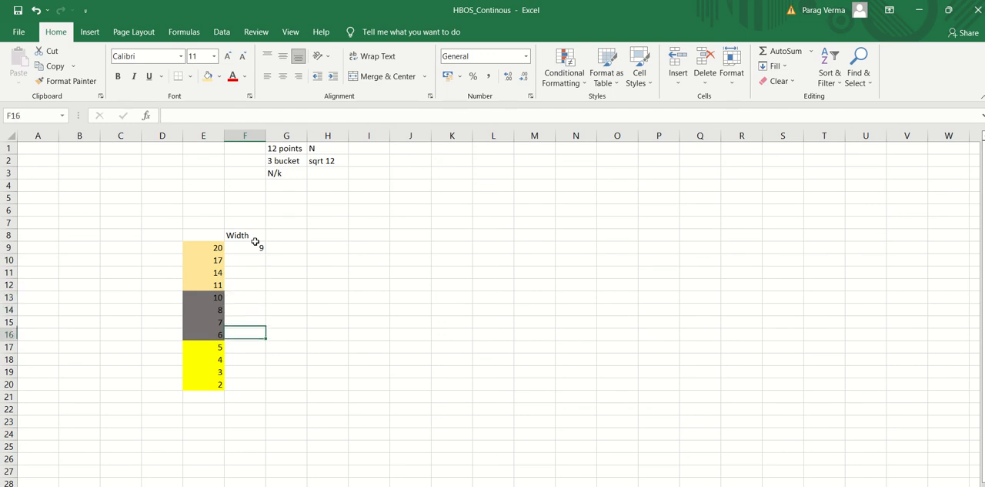
pyautogui.press('Up')
pyautogui.press('Up')
pyautogui.press('Up')
pyautogui.press('Up')
pyautogui.press('Up')
pyautogui.press('Down')
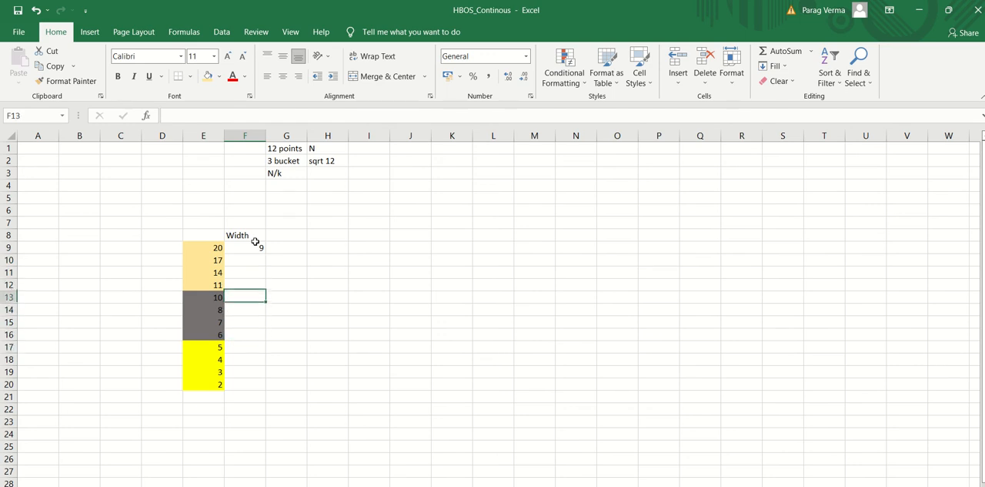
pyautogui.write('4')
pyautogui.press('Return')
# Enter a width of 4 for the yellow bucket in cell F17
pyautogui.press('Down')
pyautogui.press('Down')
pyautogui.press('Down')
pyautogui.press('Down')
pyautogui.press('Down')
pyautogui.press('Down')
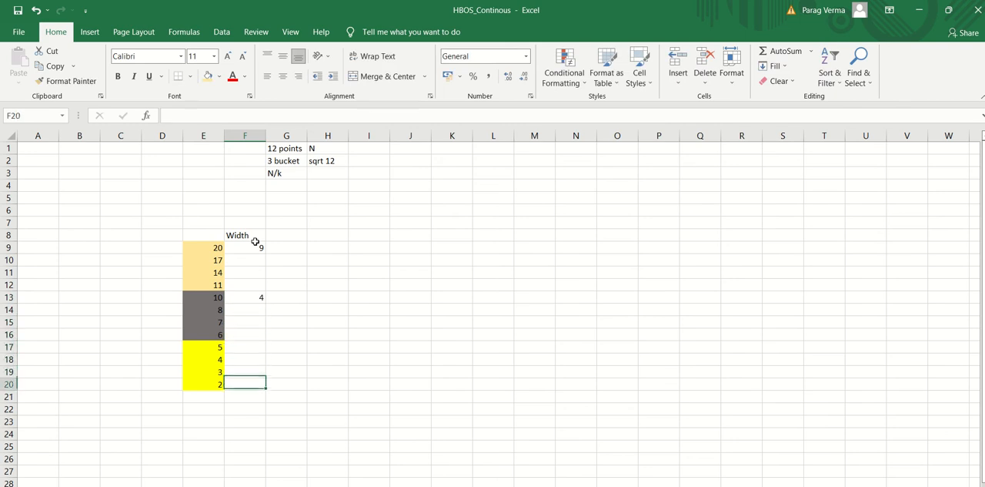
pyautogui.press('Up')
pyautogui.press('Up')
pyautogui.press('Up')
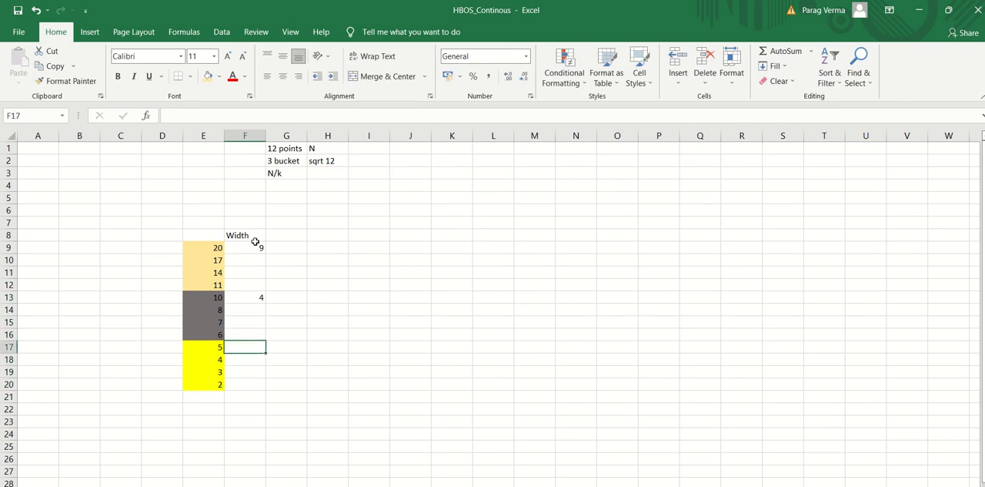
pyautogui.write('4')
# Add an "Area" heading in cell G8 and enter 4 in G9 for the gold bucket
pyautogui.press('Right')
pyautogui.press('Up')
pyautogui.press('Up')
pyautogui.press('Up')
pyautogui.press('Up')
pyautogui.press('Up')
pyautogui.press('Up')
pyautogui.press('Up')
pyautogui.press('Up')
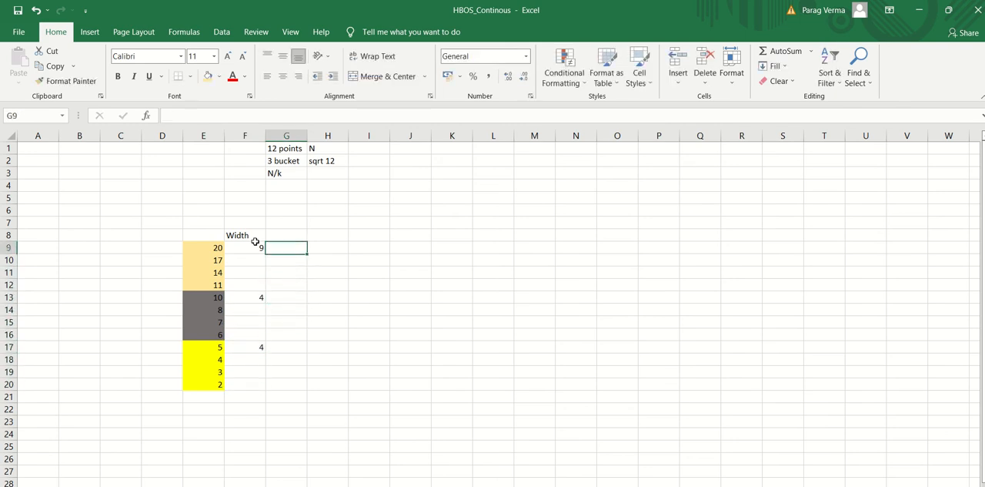
pyautogui.press('Up')
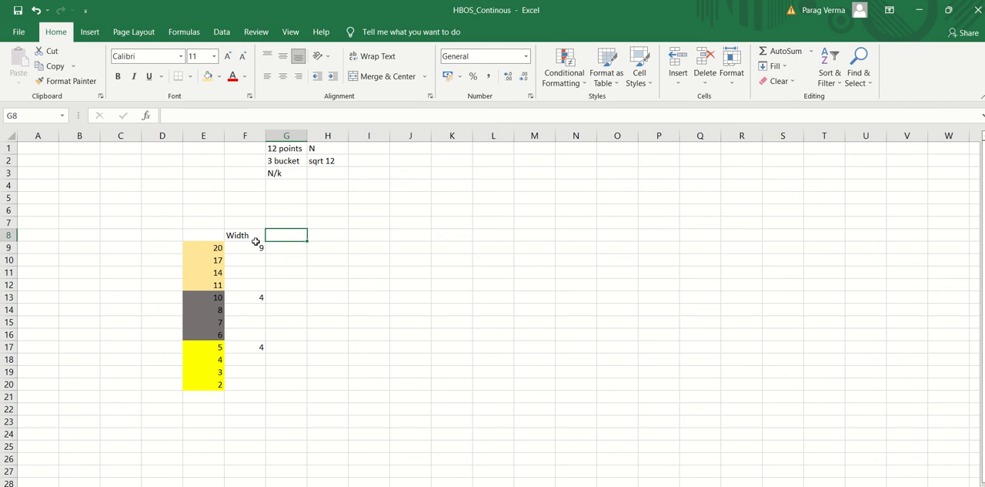
pyautogui.write('Area')
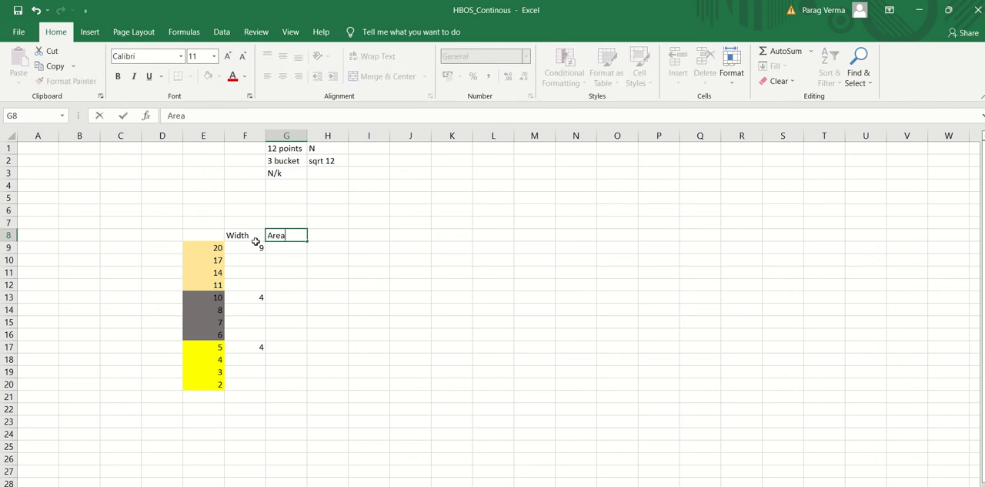
pyautogui.press('Return')
pyautogui.write('4')
pyautogui.press('Return')
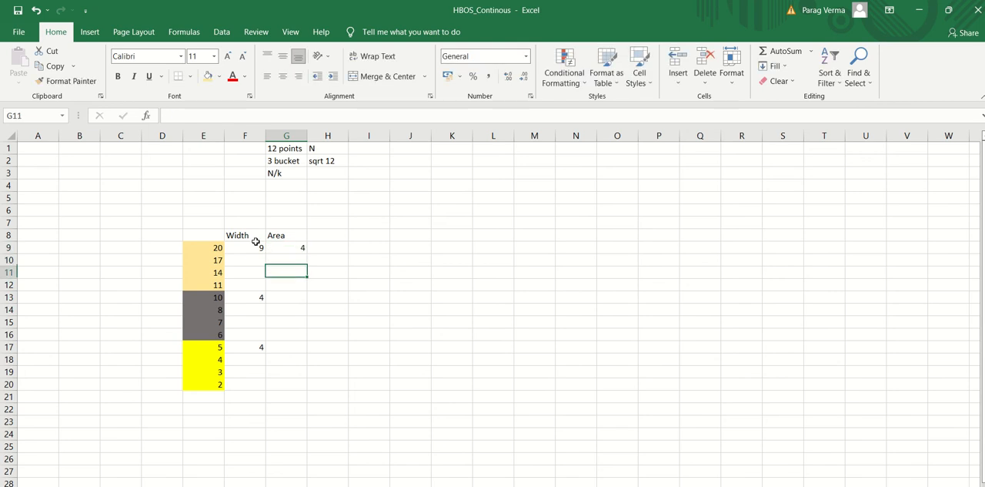
# Enter an area of 4 for the grey bucket in G13 and for the yellow bucket in G17
pyautogui.press('Down')
pyautogui.press('Down')
pyautogui.press('Down')
pyautogui.write('4')
pyautogui.press('Return')
pyautogui.press('Down')
pyautogui.press('Down')
pyautogui.press('Down')
pyautogui.write('4')
pyautogui.press('Up')
pyautogui.press('Up')
pyautogui.press('Up')
pyautogui.press('Up')
pyautogui.press('Up')
pyautogui.press('Up')
pyautogui.press('Up')
pyautogui.press('Up')
pyautogui.press('Up')
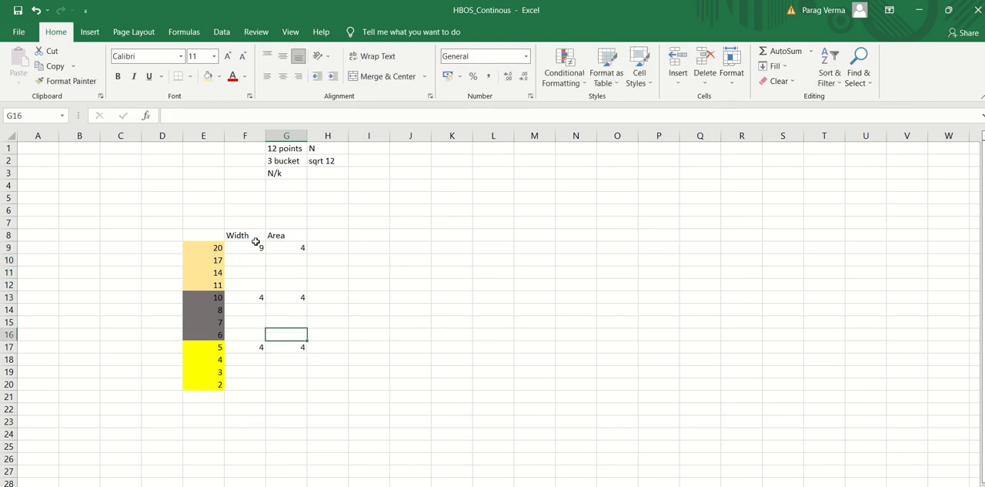
# Correct the yellow bucket's width in cell F17 to 3
pyautogui.press('Right')
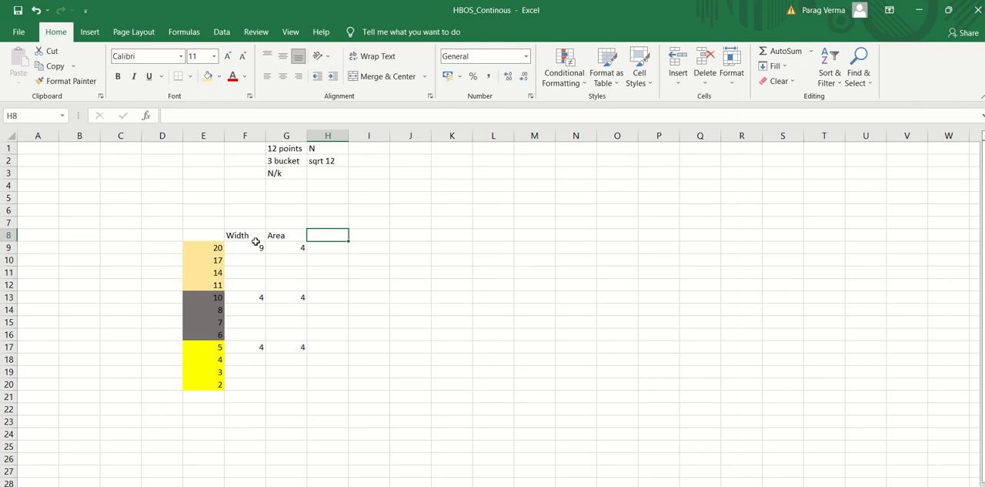
pyautogui.press('Left')
pyautogui.press('Down')
pyautogui.press('Down')
pyautogui.press('Down')
pyautogui.press('Down')
pyautogui.press('Down')
pyautogui.press('Down')
pyautogui.press('Down')
pyautogui.press('Down')
pyautogui.press('Down')
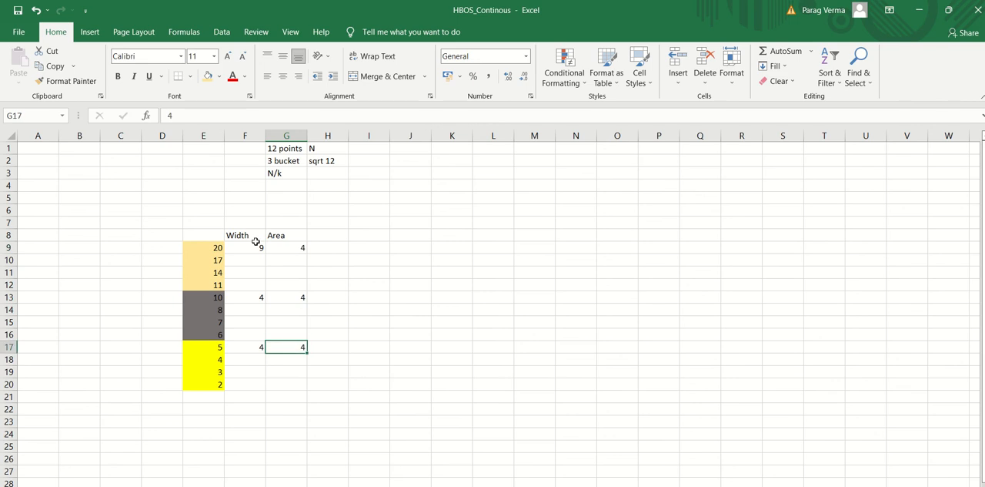
pyautogui.press('Left')
pyautogui.write('3')
pyautogui.press('Return')
# Check the width values of the three buckets in column F
pyautogui.press('Up')
pyautogui.press('Up')
pyautogui.press('Up')
pyautogui.press('Up')
pyautogui.press('Up')
pyautogui.press('Up')
pyautogui.press('Up')
pyautogui.press('Up')
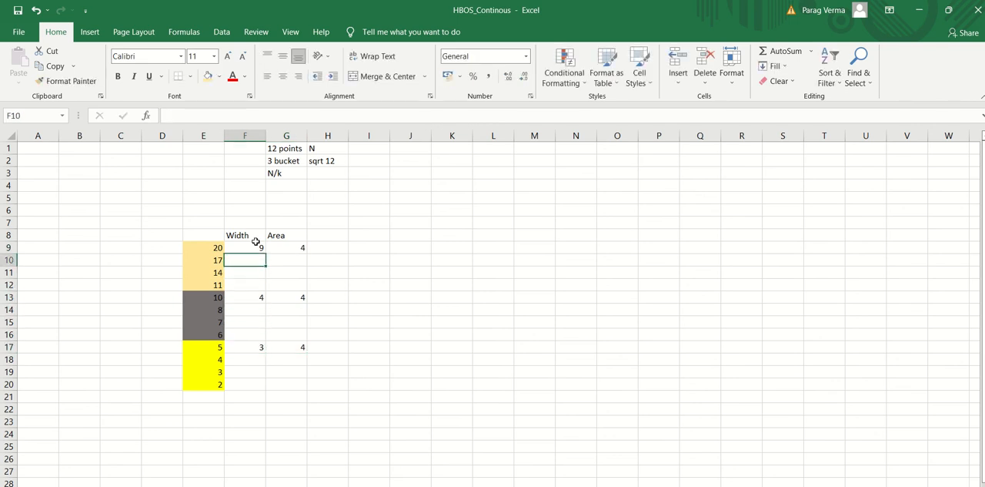
pyautogui.press('Down')
pyautogui.press('Down')
pyautogui.press('Down')
pyautogui.press('Down')
pyautogui.press('Down')
pyautogui.press('Down')
pyautogui.press('Down')
pyautogui.press('Up')
pyautogui.press('Up')
pyautogui.press('Up')
pyautogui.press('Up')
pyautogui.press('Up')
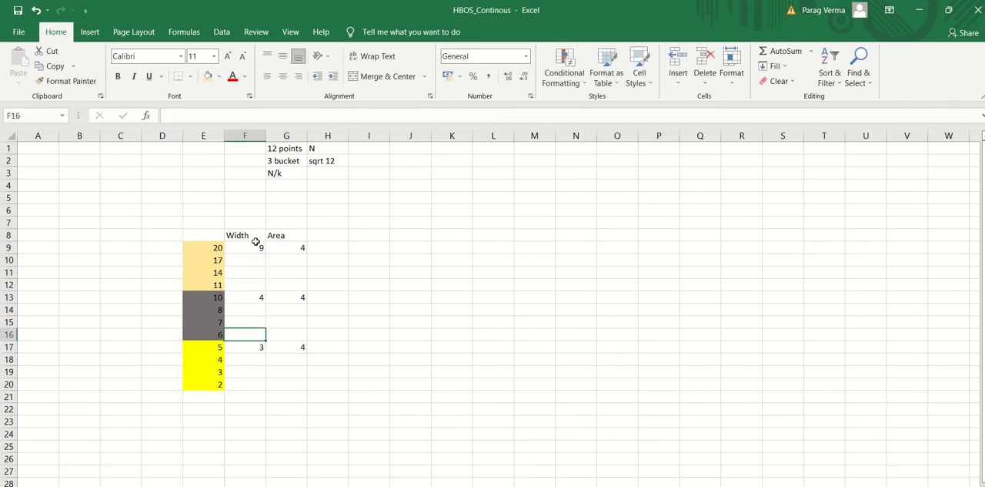
pyautogui.press('Up')
pyautogui.press('Up')
pyautogui.press('Up')
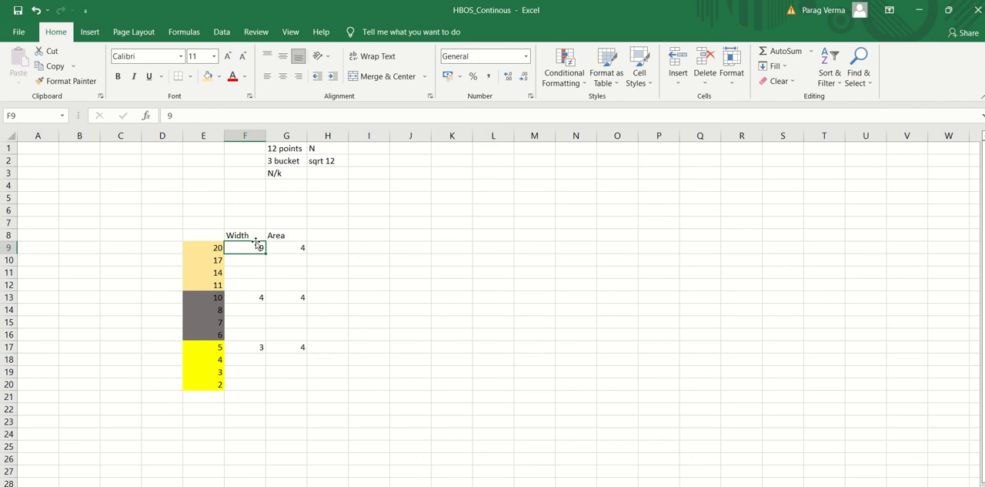
# Add a "Height" heading in cell H8 and enter the formula =4/9 in H9 for the gold bucket
pyautogui.press('Right')
pyautogui.press('Down')
pyautogui.press('Down')
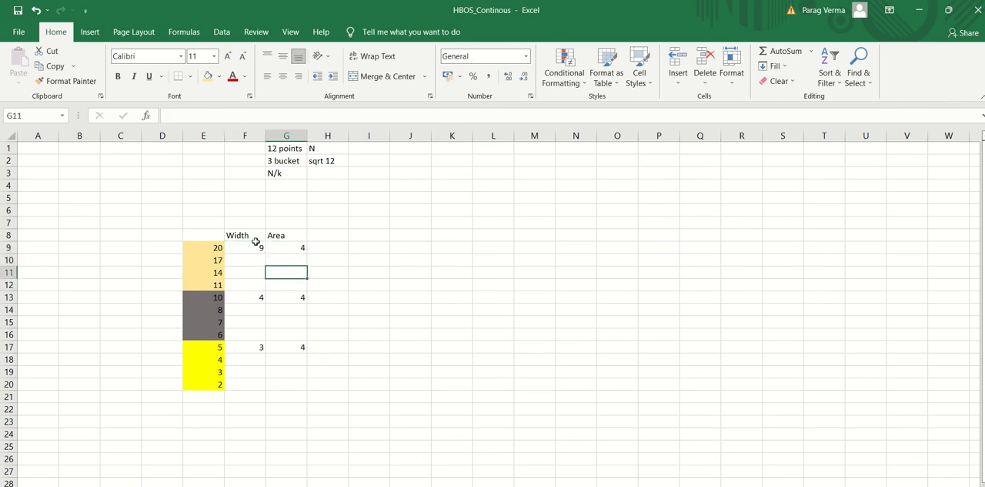
pyautogui.press('Up')
pyautogui.press('Up')
pyautogui.press('Up')
pyautogui.press('Right')
pyautogui.write('Hei')
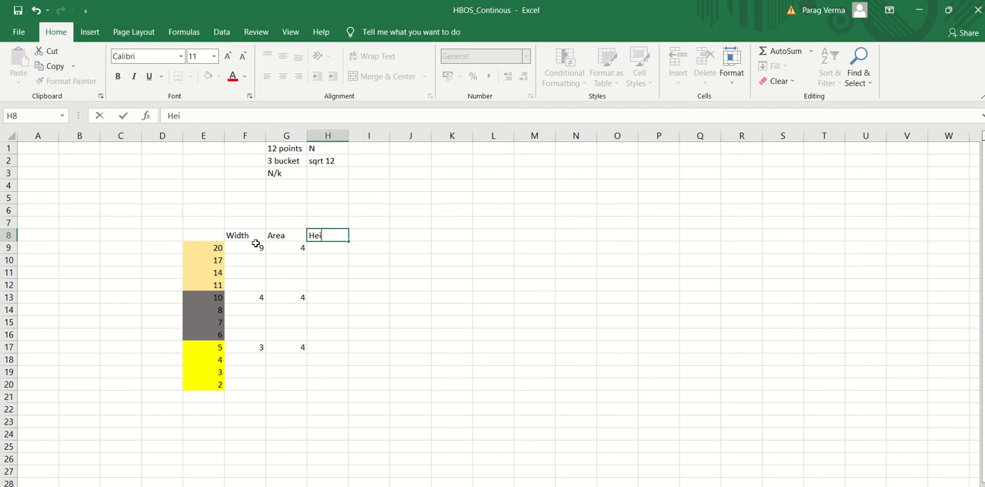
pyautogui.write('ght')
pyautogui.press('Return')
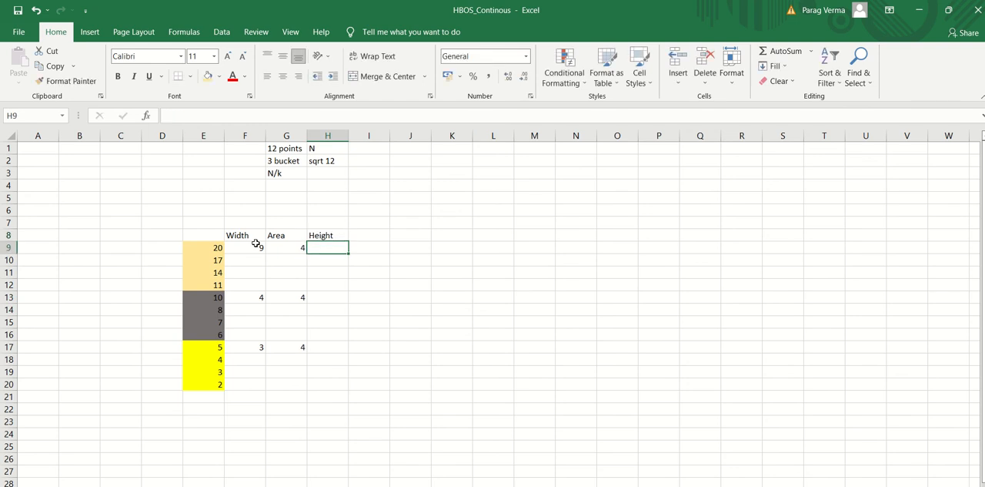
pyautogui.write('=4/')
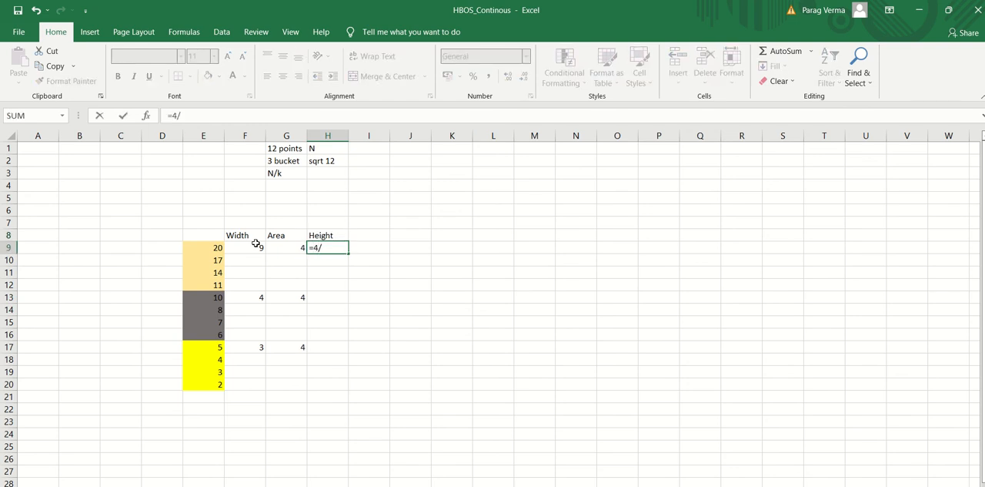
pyautogui.press('Return')
# Copy the gold bucket's height formula from H9 to H13 and H17
pyautogui.press('Up')
pyautogui.hotkey('ctrl', 'c')
pyautogui.press('Down')
pyautogui.press('Down')
pyautogui.press('Down')
pyautogui.press('Down')
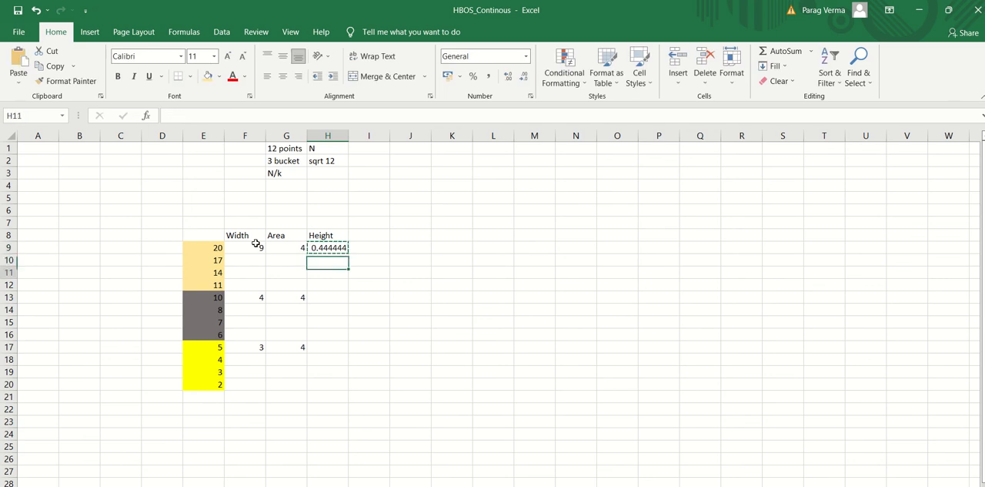
pyautogui.hotkey('ctrl', 'v')
pyautogui.press('Down')
pyautogui.press('Down')
pyautogui.press('Down')
pyautogui.press('Down')
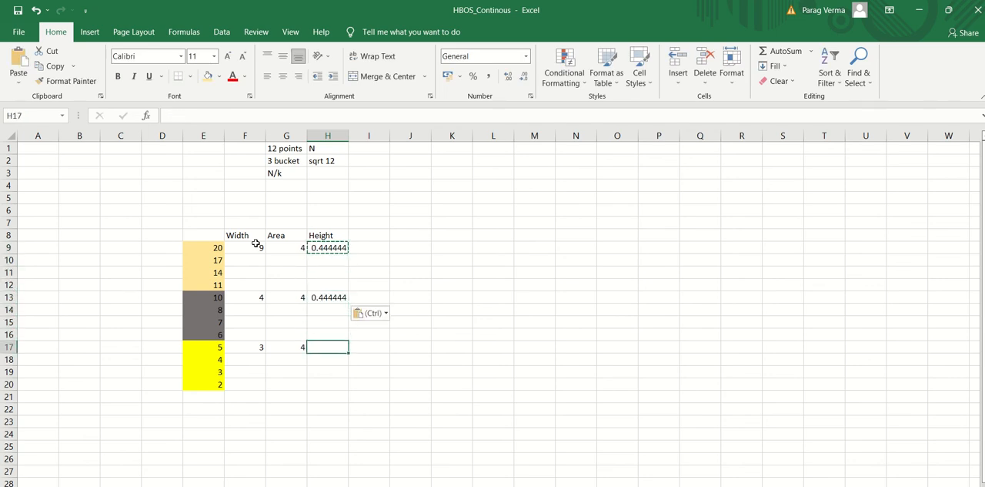
pyautogui.hotkey('ctrl', 'v')
pyautogui.press('Up')
pyautogui.press('Up')
pyautogui.press('Up')
pyautogui.press('Up')
pyautogui.press('Up')
pyautogui.press('Up')
pyautogui.press('Up')
pyautogui.press('Up')
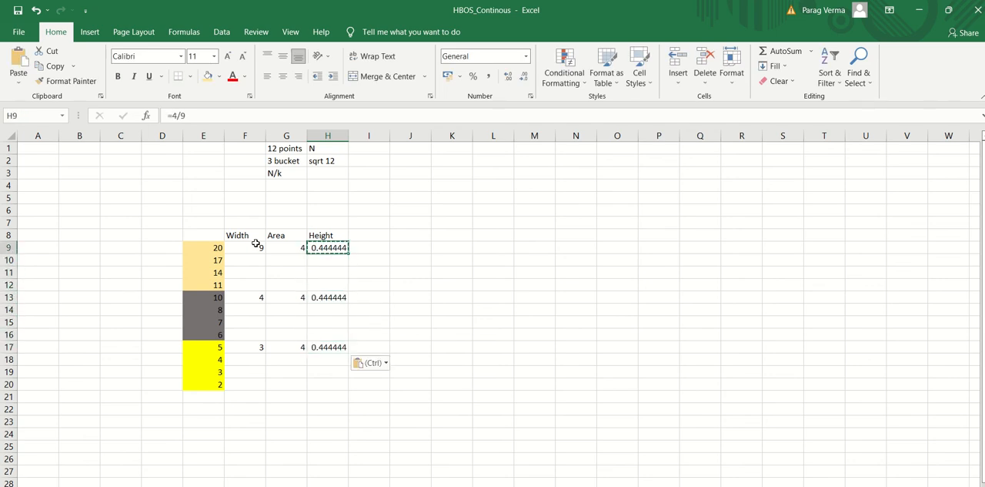
# Replace the constants in the H9 height formula with cell references so it divides area by width, =G9/F9
pyautogui.click(177, 115)
pyautogui.press('BackSpace')
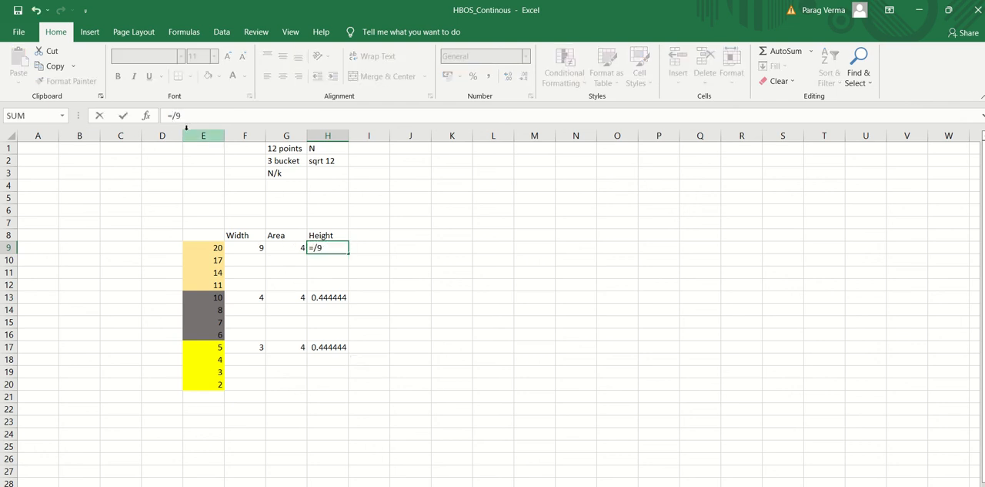
pyautogui.click(280, 247)
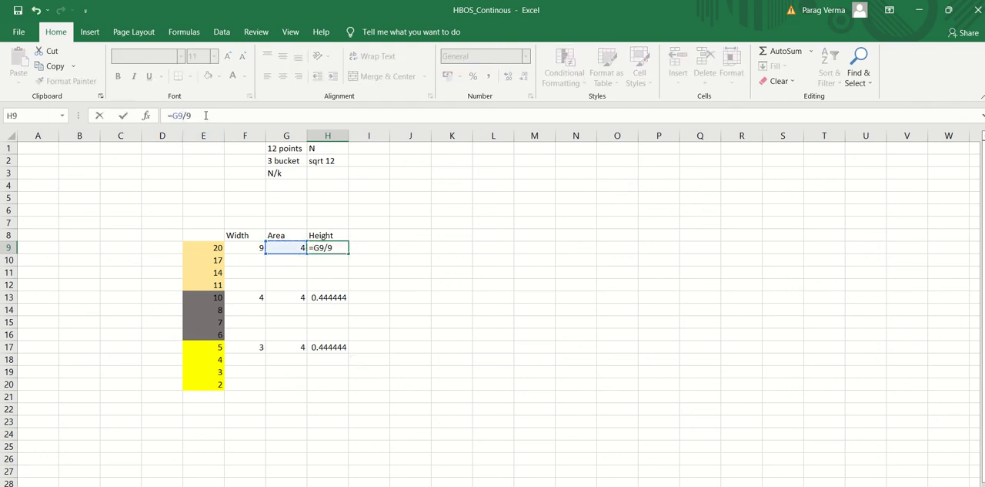
pyautogui.click(248, 245)
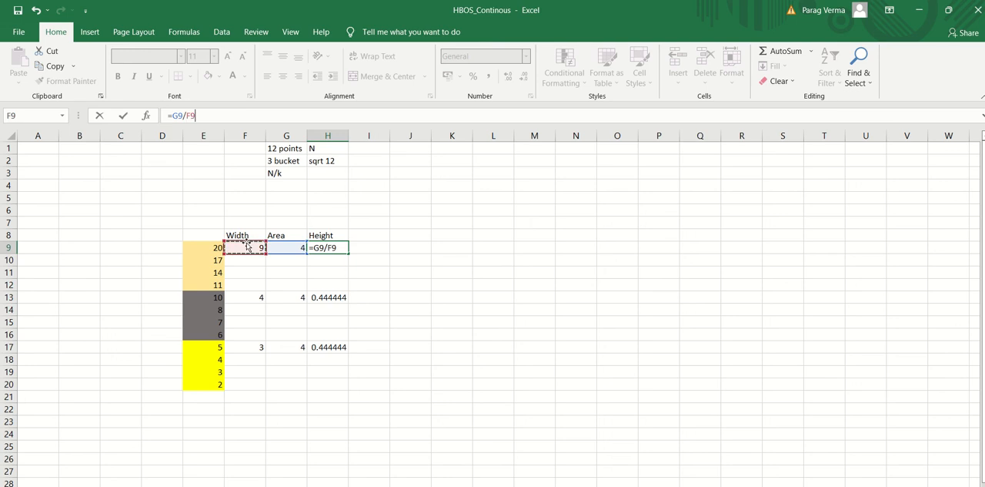
pyautogui.press('Return')
# Copy the area-by-width formula from H9 into H13 and H17 for the grey and yellow buckets
pyautogui.press('Up')
pyautogui.hotkey('ctrl', 'c')
pyautogui.press('Down')
pyautogui.press('Down')
pyautogui.press('Down')
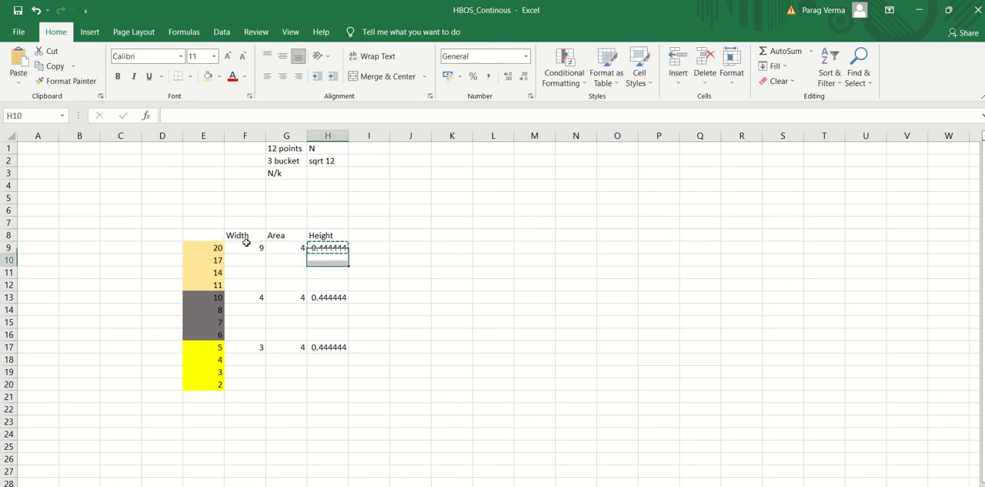
pyautogui.press('Down')
pyautogui.hotkey('ctrl', 'v')
pyautogui.press('Down')
pyautogui.press('Down')
pyautogui.press('Down')
pyautogui.press('Down')
pyautogui.hotkey('ctrl', 'v')
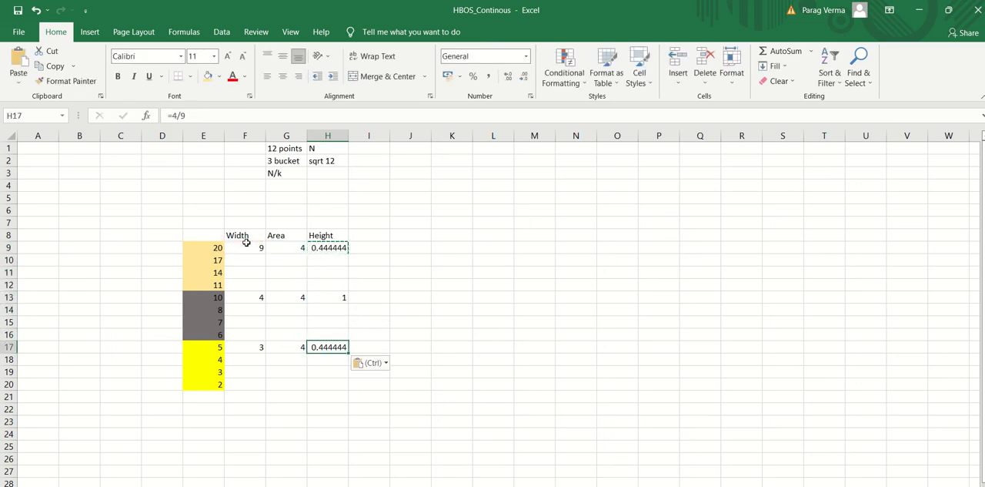
pyautogui.press('Escape')
# Copy the gold bucket's height from H9 into H10:H12 as values only
pyautogui.click(320, 245)
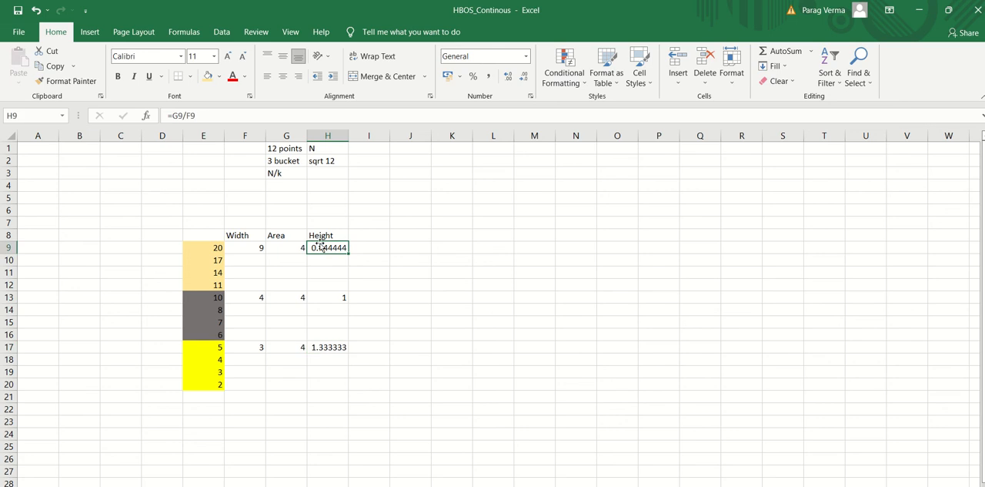
pyautogui.hotkey('ctrl', 'c')
pyautogui.hotkey('shift', 'Down')
pyautogui.hotkey('shift', 'Down')
pyautogui.hotkey('shift', 'Down')
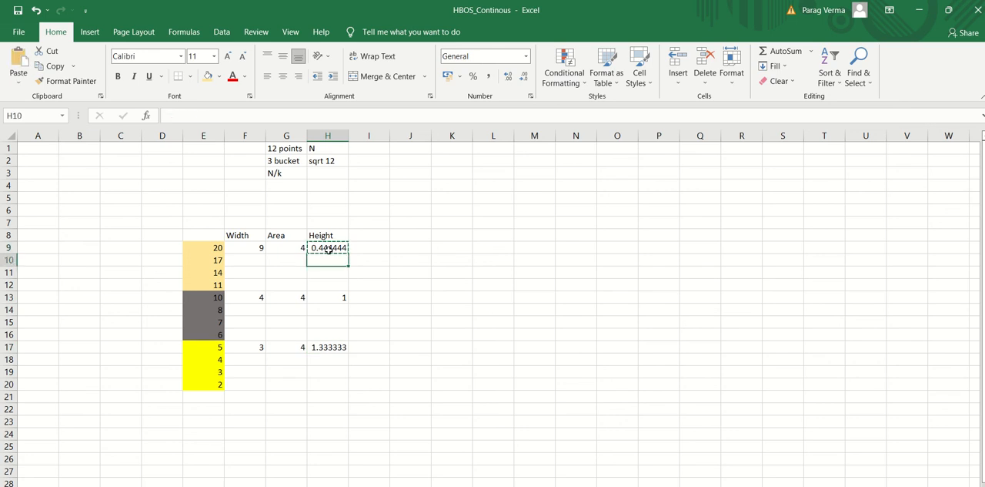
pyautogui.rightClick(328, 255)
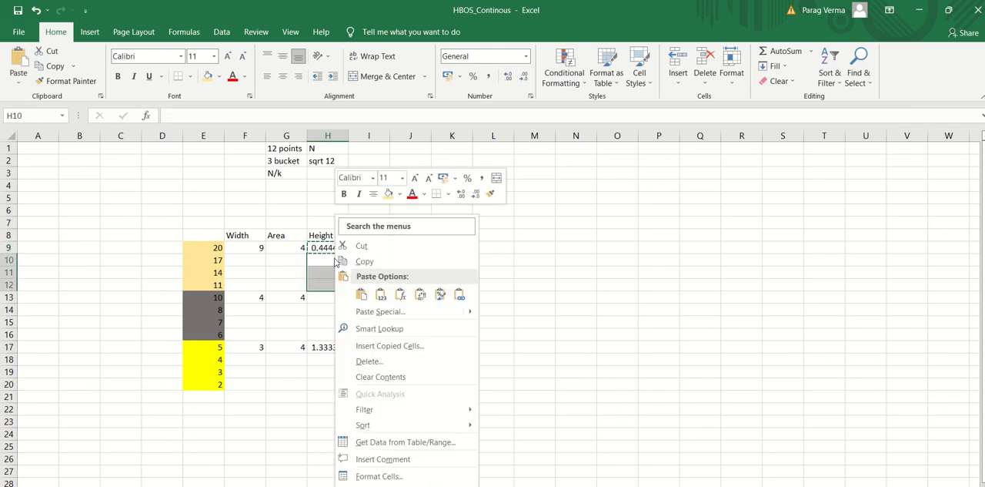
pyautogui.press('s')
pyautogui.press('Return')
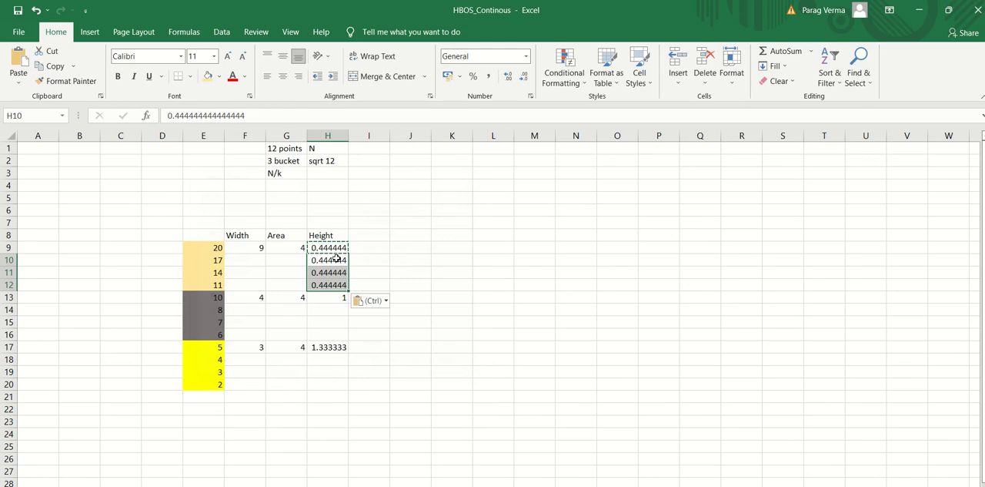
# Copy the grey bucket's height from H13 into H14:H16 as values only
pyautogui.click(336, 297)
pyautogui.hotkey('ctrl', 'c')
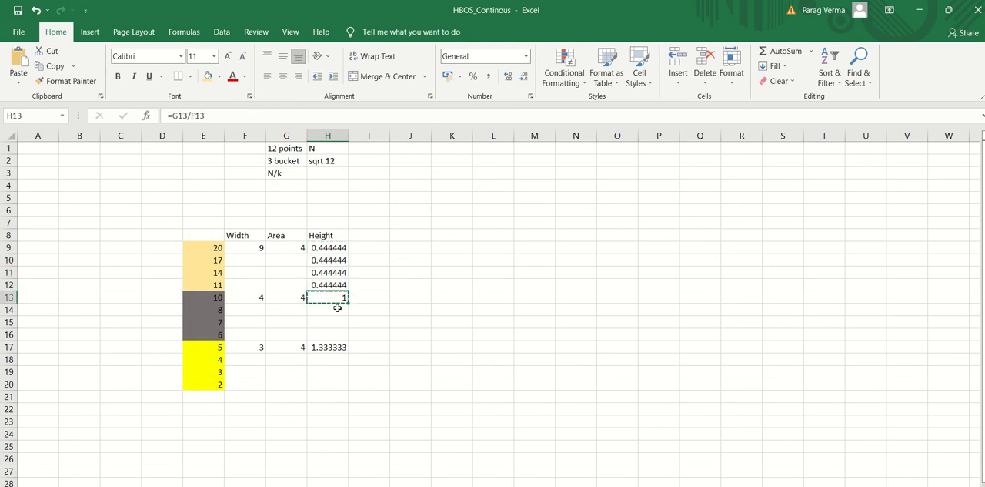
pyautogui.moveTo(335, 309); pyautogui.dragTo(335, 332)
pyautogui.rightClick(335, 332)
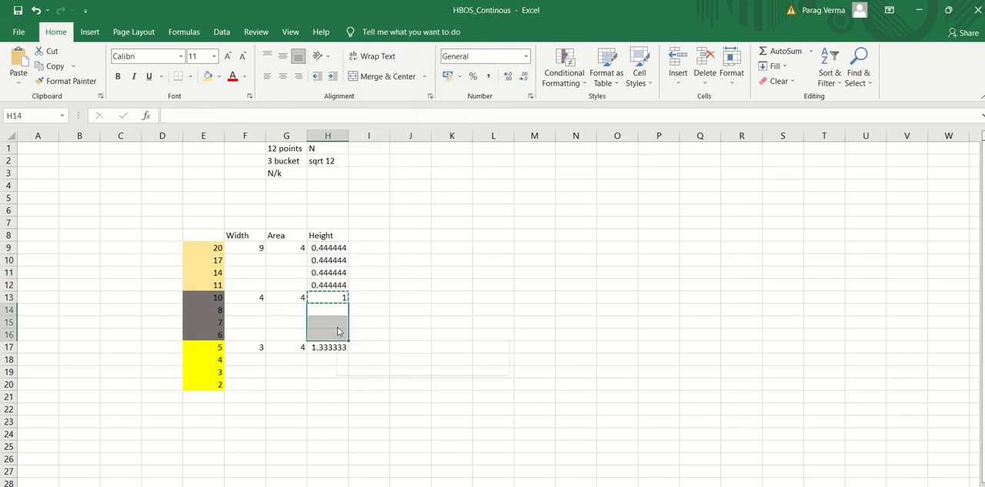
pyautogui.press('s')
pyautogui.press('Return')
# Copy the yellow bucket's height from H17 into H18:H20 as values only
pyautogui.click(336, 347)
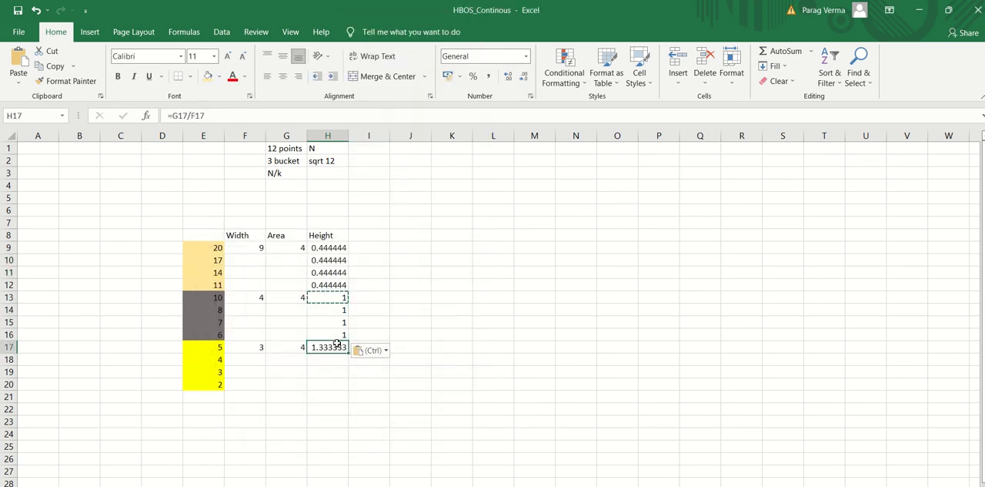
pyautogui.hotkey('ctrl', 'c')
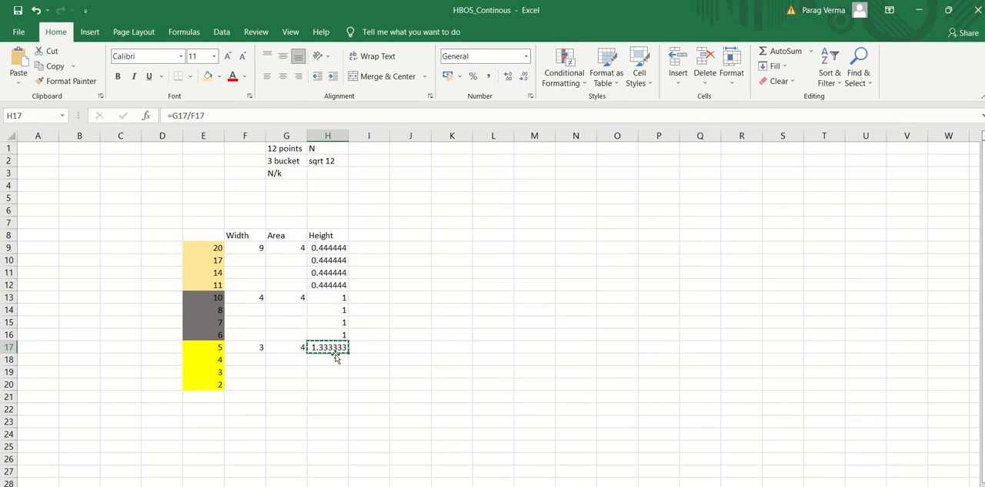
pyautogui.moveTo(333, 359); pyautogui.dragTo(332, 380)
pyautogui.rightClick(332, 380)
pyautogui.press('s')
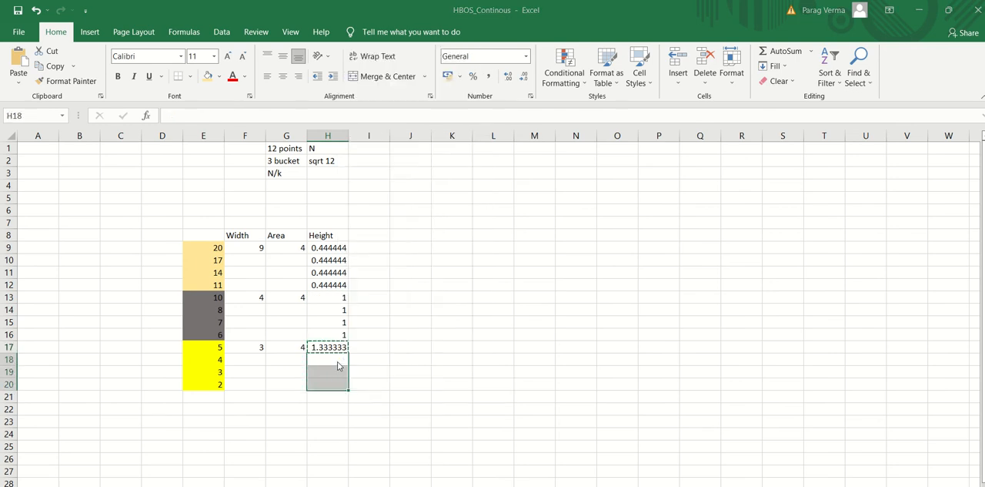
pyautogui.press('Return')
pyautogui.press('Escape')
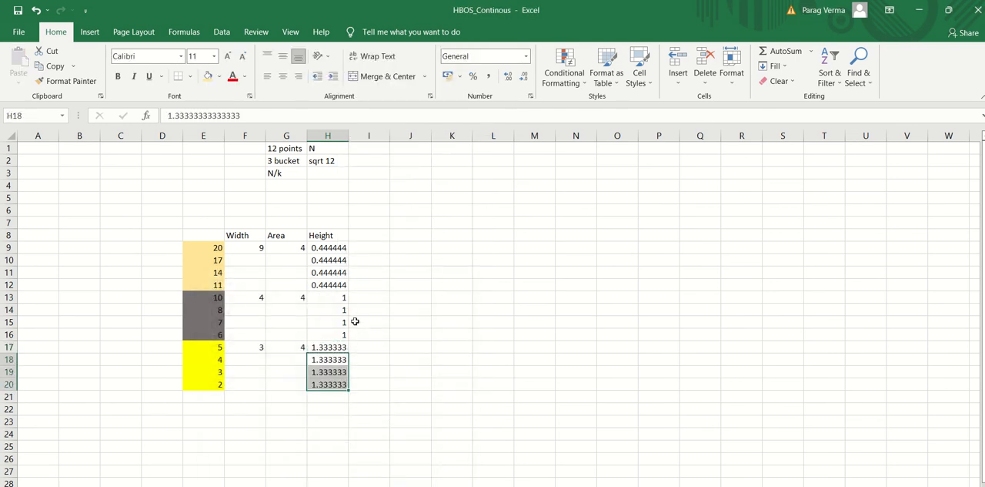
# Add the column heading "Normalised Height" in I8, beside the Height heading
pyautogui.click(370, 357)
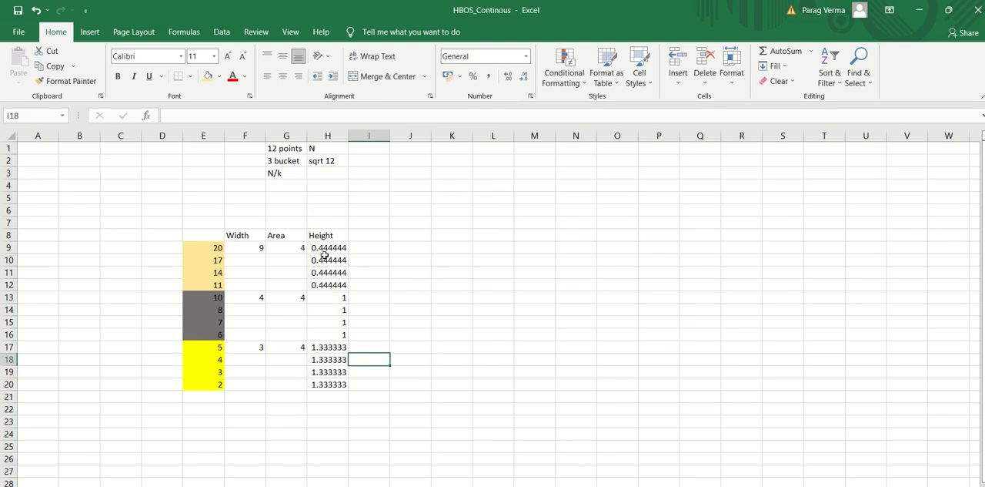
pyautogui.click(362, 236)
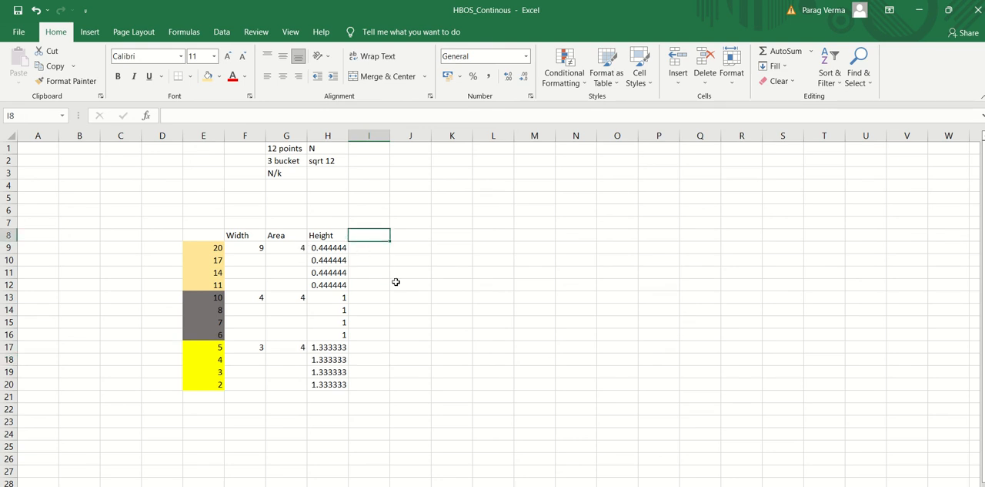
pyautogui.write('Normal')
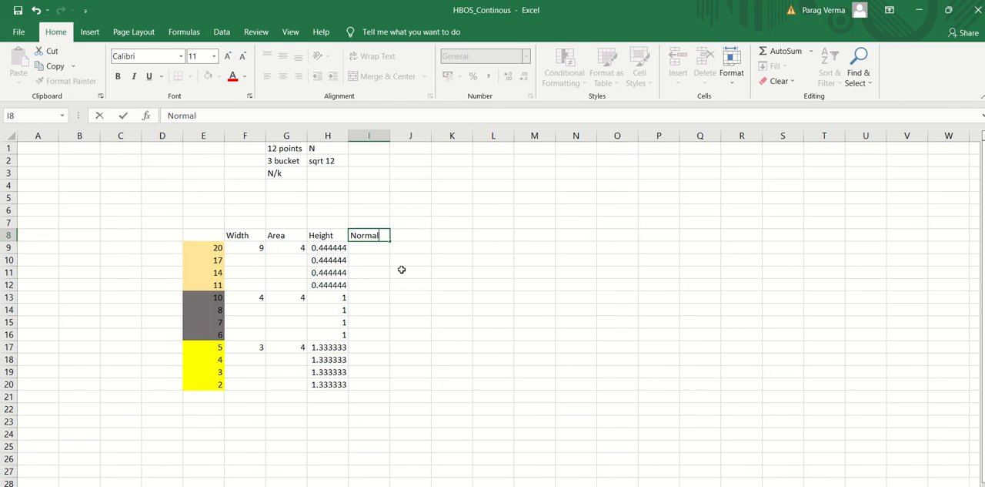
pyautogui.write('ised Height')
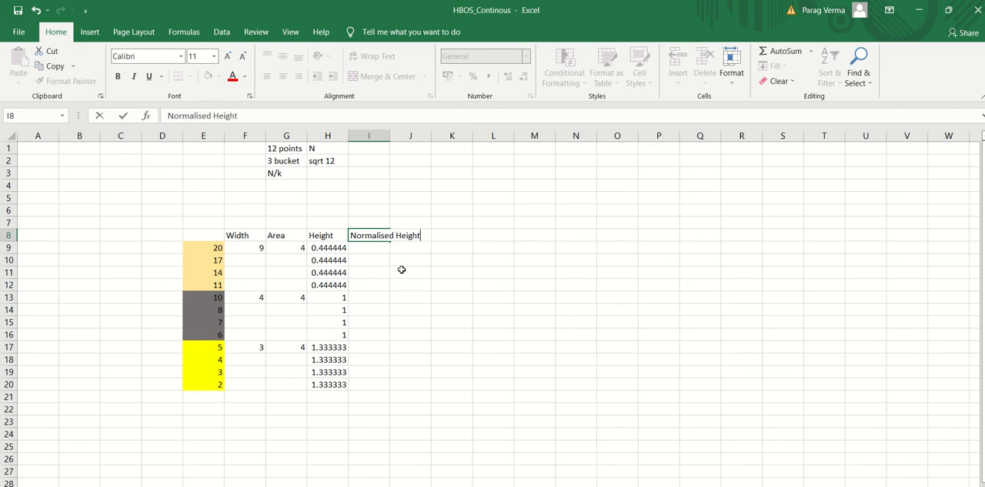
pyautogui.press('Return')
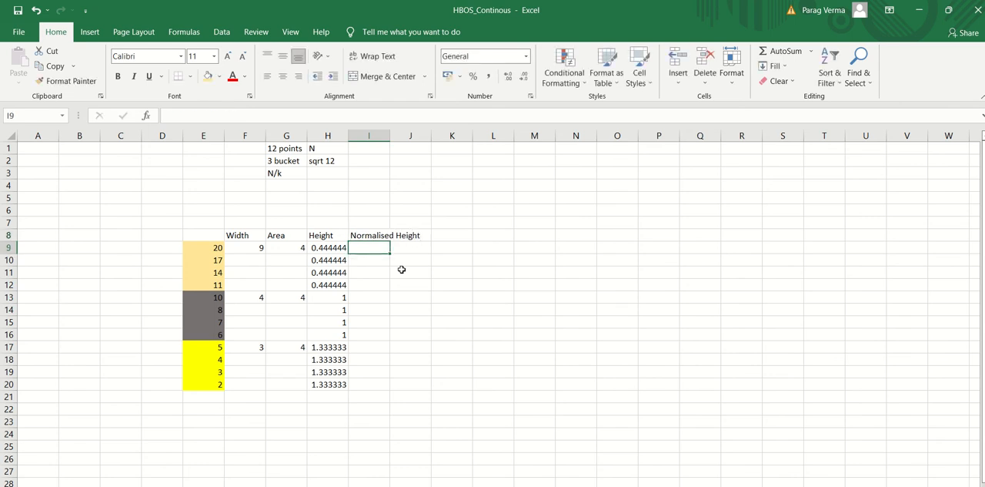
# Enter a formula in I9 dividing the height in H9 by the maximum height, 1.33333
pyautogui.write('=')
pyautogui.press('Left')
pyautogui.write('/')
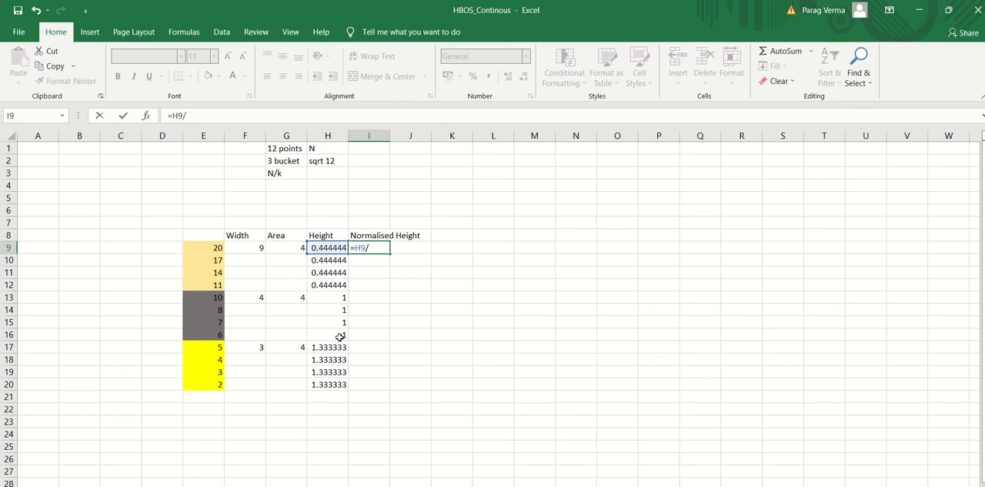
pyautogui.write('1.33333')
pyautogui.press('Return')
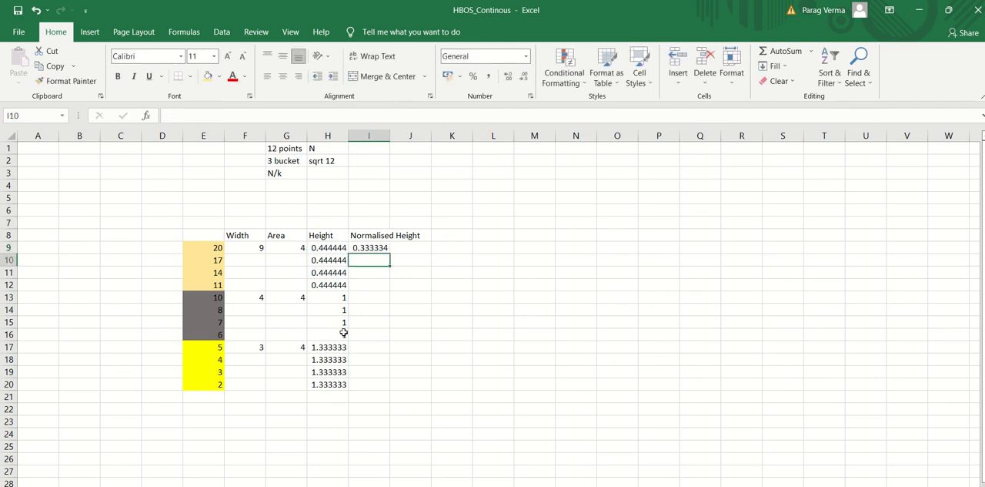
# Copy the normalised height formula from I9 down through I20 for all remaining values
pyautogui.press('Up')
pyautogui.hotkey('ctrl', 'c')
pyautogui.hotkey('shift', 'Down')
pyautogui.hotkey('shift', 'Down')
pyautogui.hotkey('shift', 'Down')
pyautogui.hotkey('shift', 'Down')
pyautogui.hotkey('shift', 'Down')
pyautogui.hotkey('shift', 'Down')
pyautogui.hotkey('shift', 'Down')
pyautogui.hotkey('shift', 'Down')
pyautogui.hotkey('shift', 'Down')
pyautogui.hotkey('shift', 'Down')
pyautogui.hotkey('shift', 'Down')
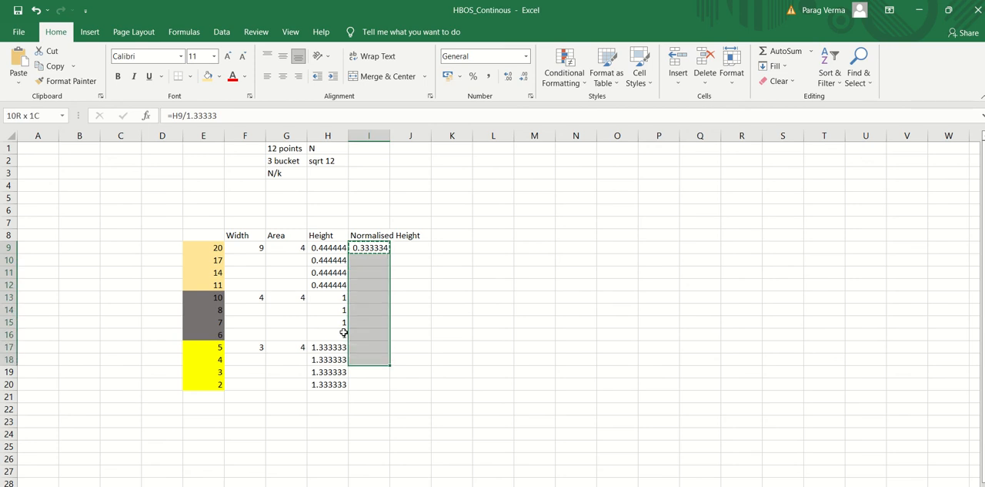
pyautogui.hotkey('ctrl', 'v')
pyautogui.press('Escape')
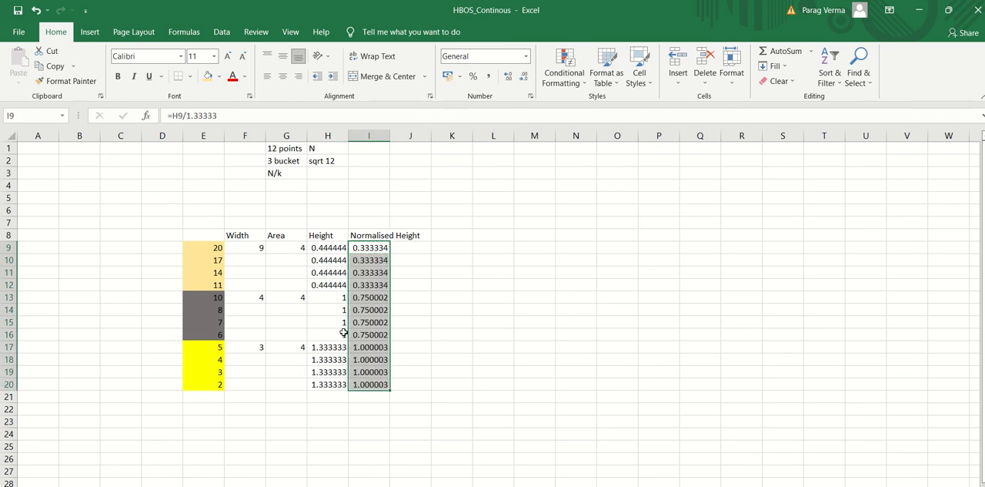
# Overwrite the yellow bucket's normalised height in I17 with 1 and copy it through I20
pyautogui.press('Down')
pyautogui.press('Down')
pyautogui.press('Down')
pyautogui.press('Down')
pyautogui.press('Down')
pyautogui.press('Down')
pyautogui.press('Down')
pyautogui.press('Down')
pyautogui.press('Down')
pyautogui.press('Down')
pyautogui.press('Up')
pyautogui.press('Up')
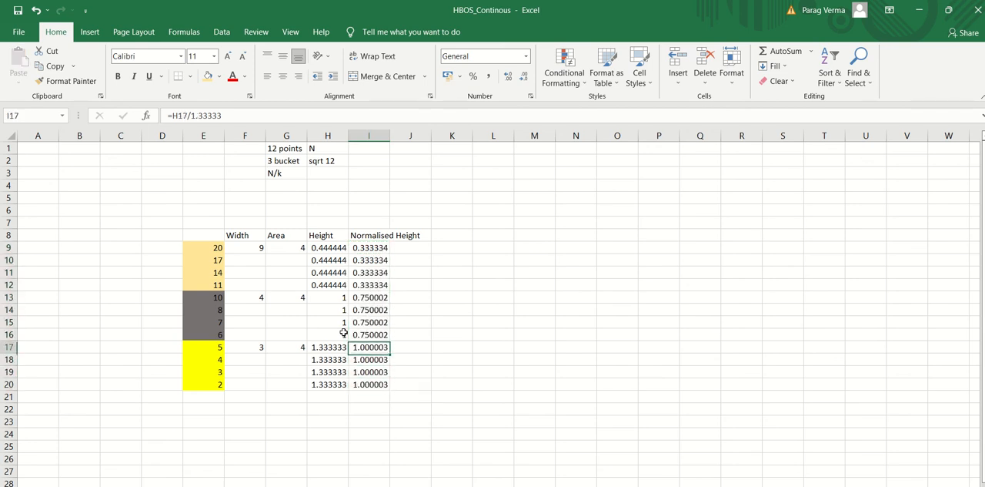
pyautogui.write('1')
pyautogui.press('Return')
pyautogui.press('Up')
pyautogui.hotkey('ctrl', 'c')
pyautogui.hotkey('shift', 'Down')
pyautogui.hotkey('shift', 'Down')
pyautogui.hotkey('shift', 'Down')
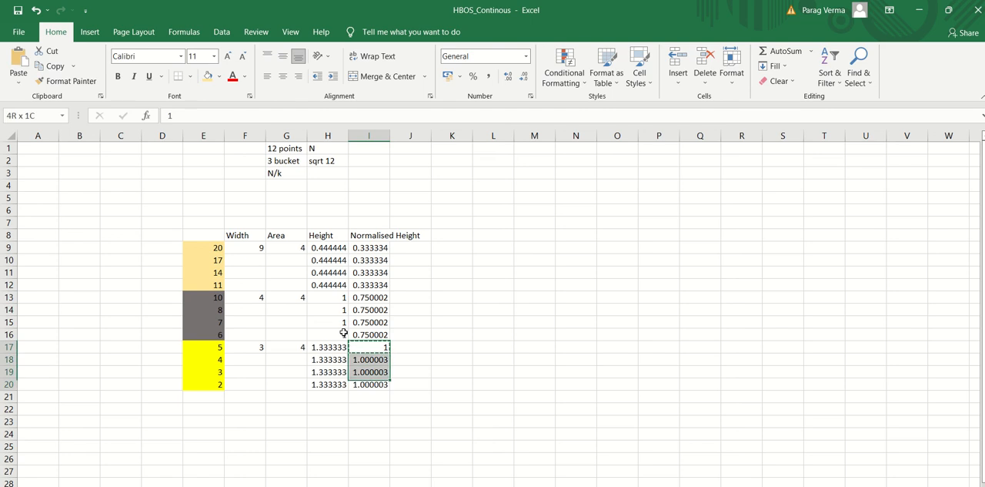
pyautogui.hotkey('ctrl', 'v')
pyautogui.press('Escape')
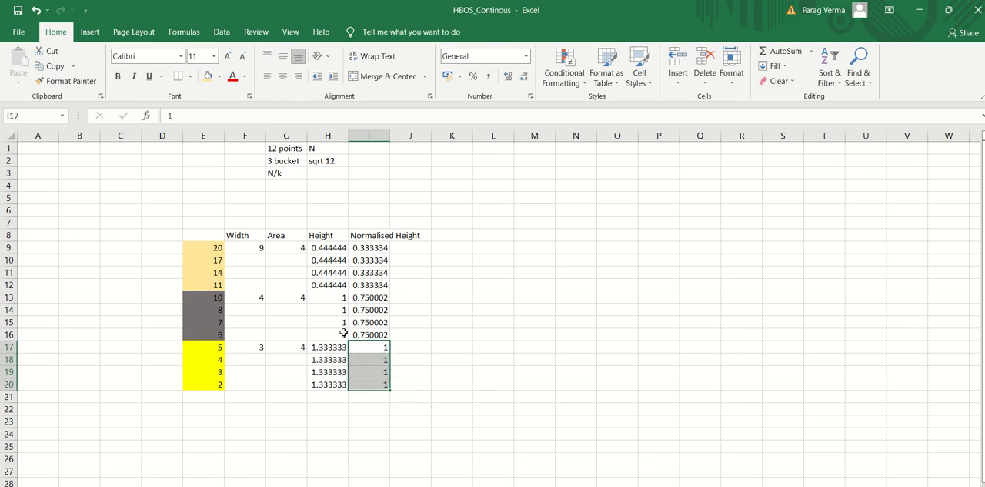
# Fit column I's width to its contents and add the heading "Score" in J8
pyautogui.doubleClick(390, 136)
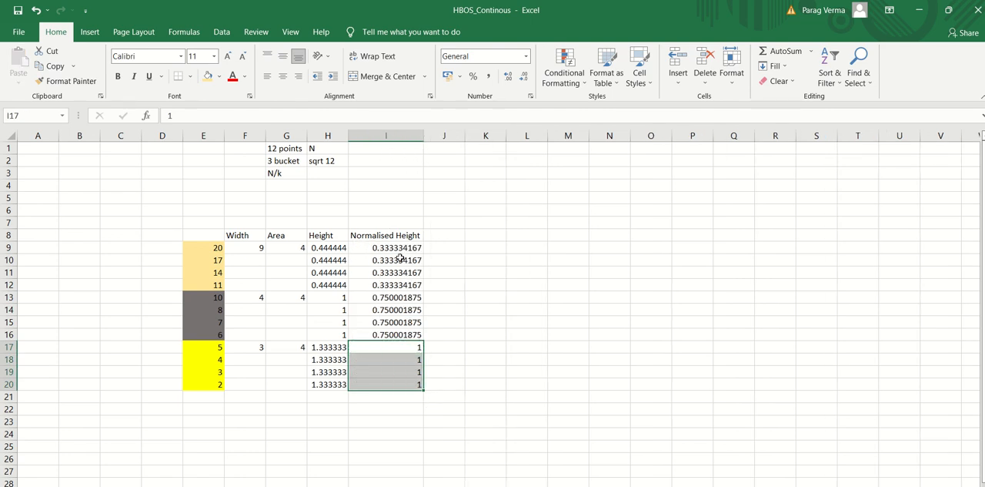
pyautogui.click(444, 236)
pyautogui.write('S')
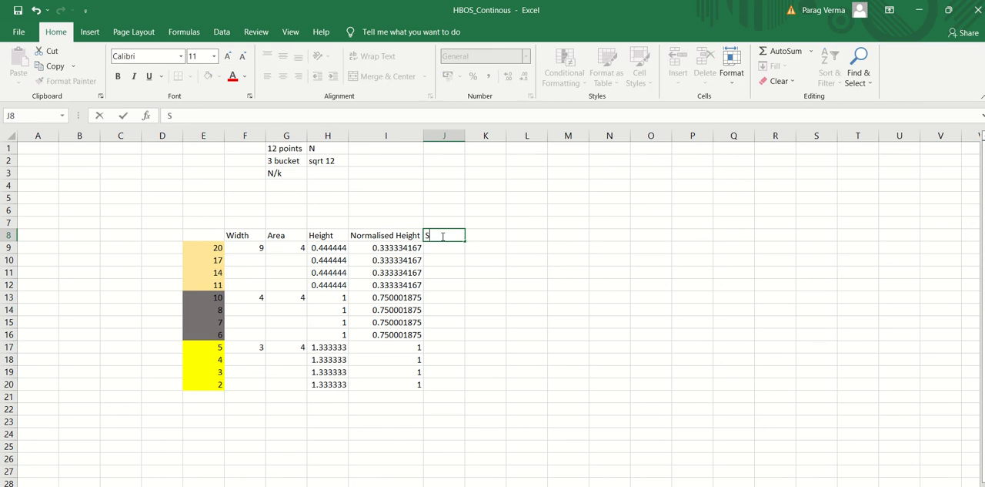
pyautogui.write('core')
pyautogui.press('Return')
pyautogui.press('Return')
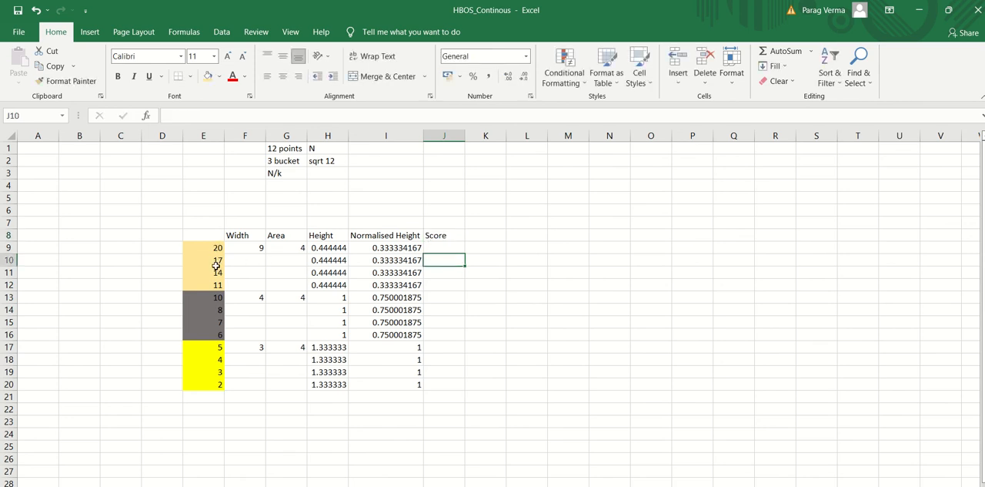
# Enter the formula =LOG(I9) in J9 to score the first value from its normalised height
pyautogui.click(450, 245)
pyautogui.write('=;')
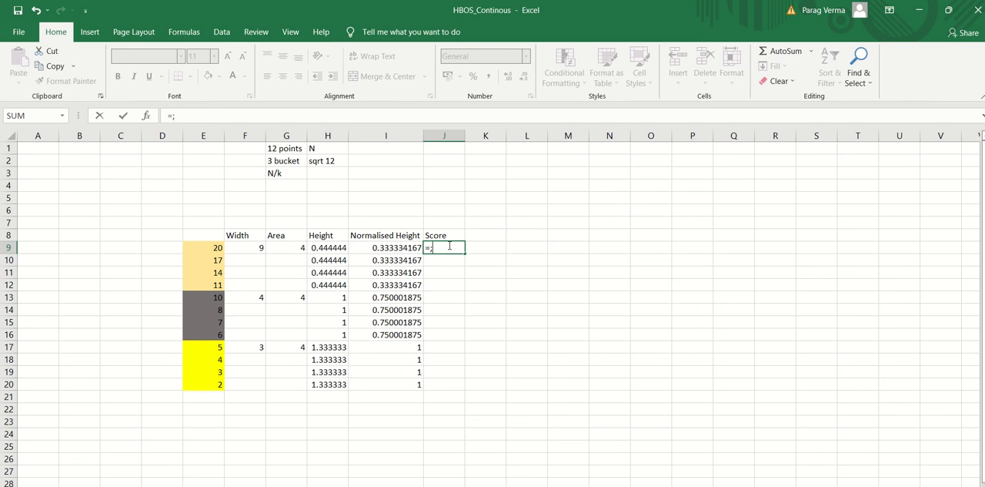
pyautogui.write('log')
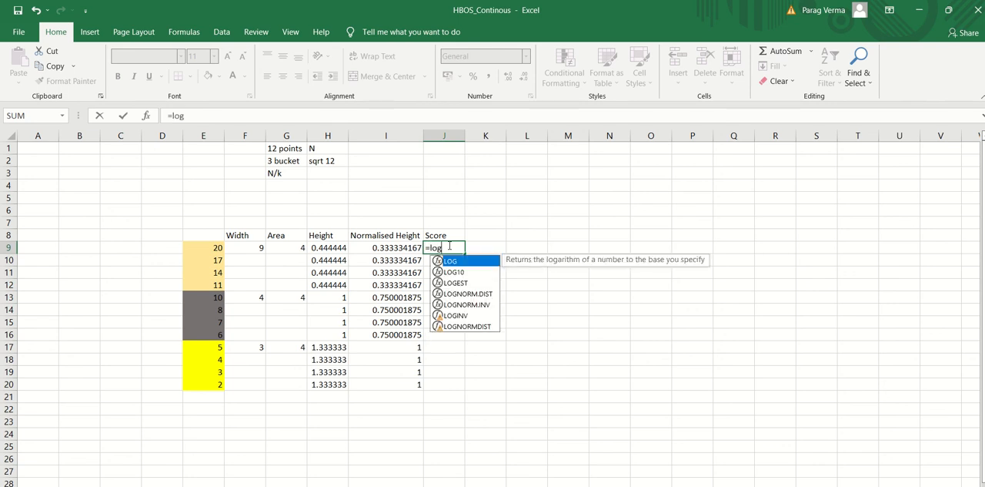
pyautogui.press('Tab')
pyautogui.click(404, 248)
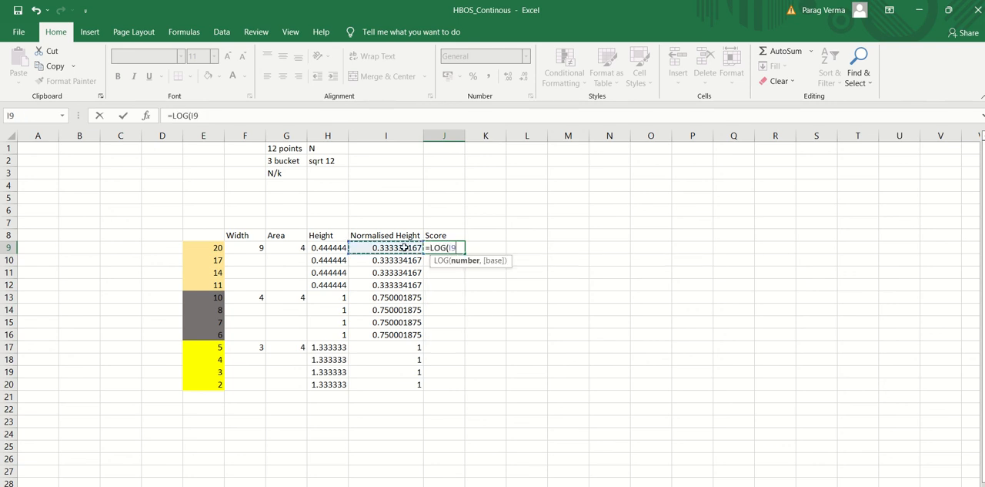
pyautogui.hotkey('ctrl', 'Return')
# Copy the logarithm score formula from J9 down through J20
pyautogui.hotkey('ctrl', 'c')
pyautogui.hotkey('shift', 'Down')
pyautogui.hotkey('shift', 'Down')
pyautogui.hotkey('shift', 'Down')
pyautogui.hotkey('shift', 'Down')
pyautogui.hotkey('shift', 'Down')
pyautogui.hotkey('shift', 'Down')
pyautogui.hotkey('shift', 'Down')
pyautogui.hotkey('shift', 'Down')
pyautogui.hotkey('shift', 'Down')
pyautogui.hotkey('shift', 'Down')
pyautogui.hotkey('shift', 'Down')
pyautogui.hotkey('shift', 'Down')
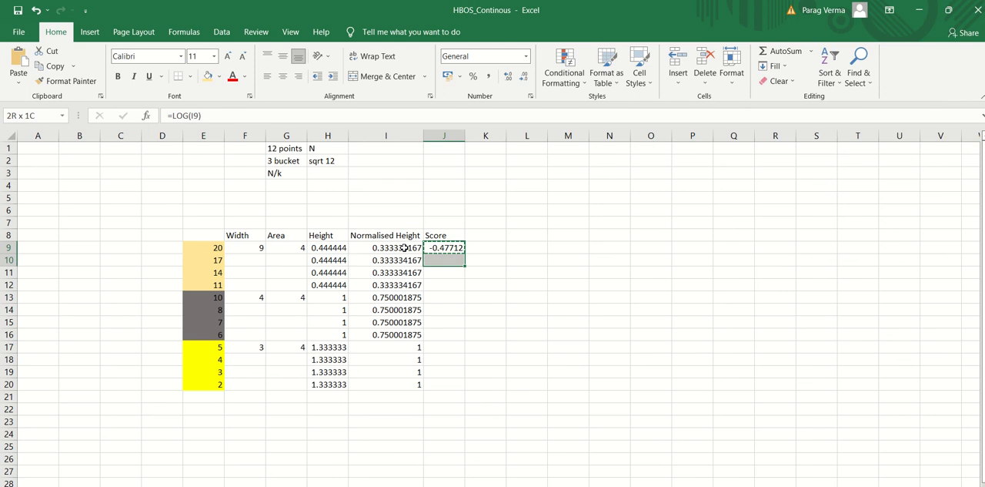
pyautogui.hotkey('shift', 'Up')
pyautogui.hotkey('ctrl', 'v')
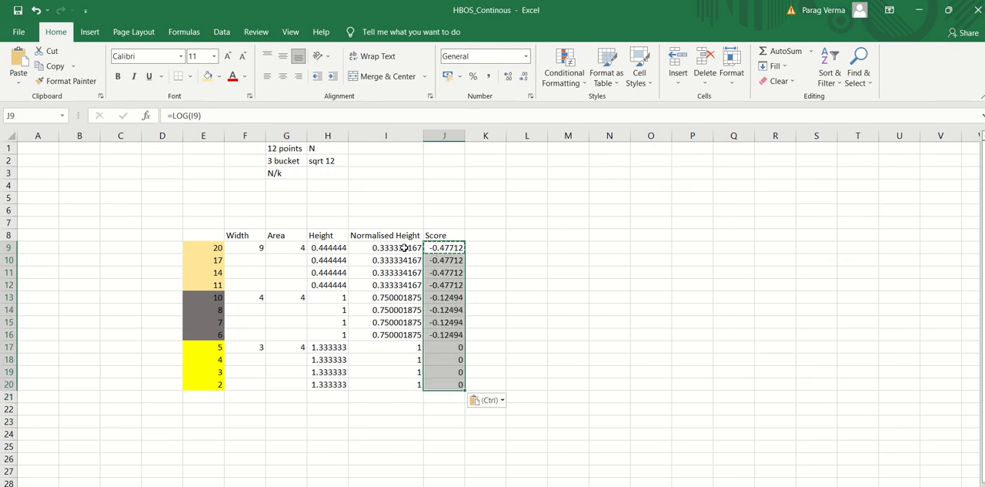
pyautogui.press('Escape')
# Compare the values in the yellow, grey and gold buckets with their respective scores in column J
pyautogui.click(499, 239)
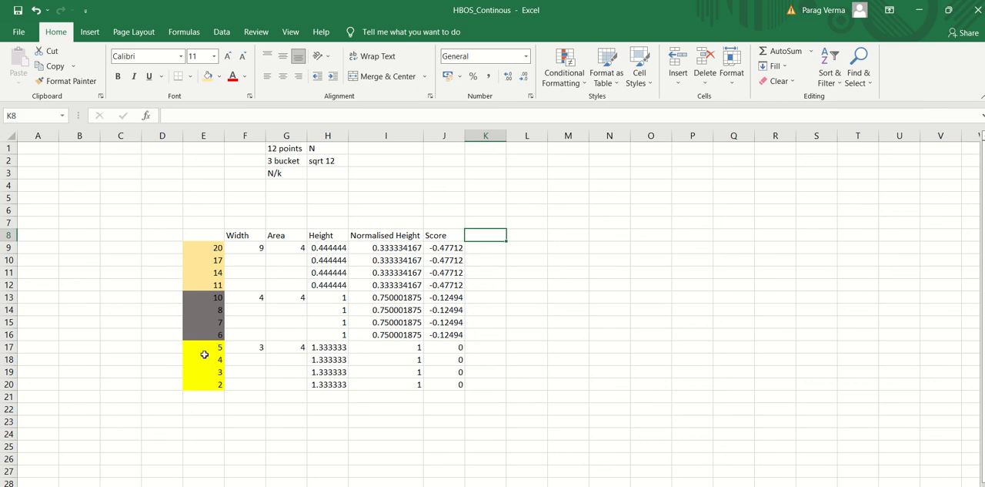
pyautogui.moveTo(204, 347); pyautogui.dragTo(203, 383)
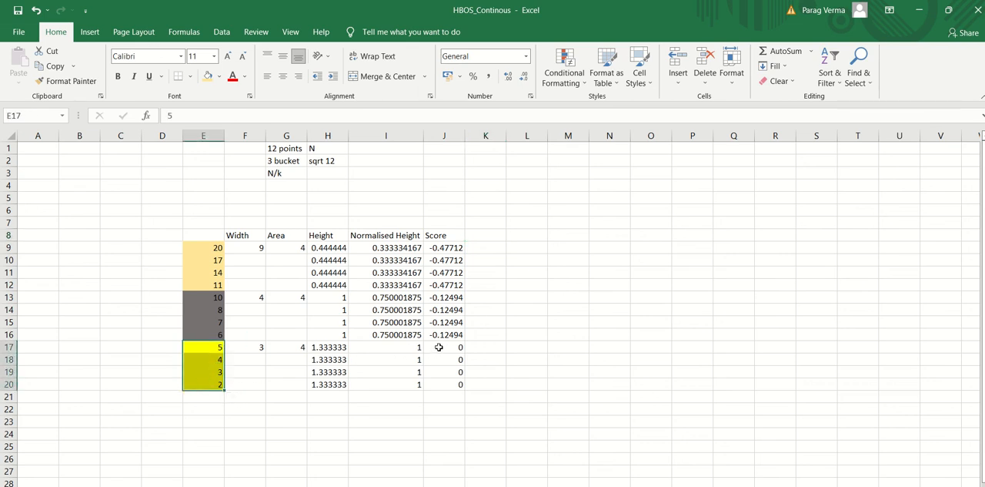
pyautogui.moveTo(439, 350); pyautogui.dragTo(439, 382)
pyautogui.moveTo(205, 295); pyautogui.dragTo(206, 329)
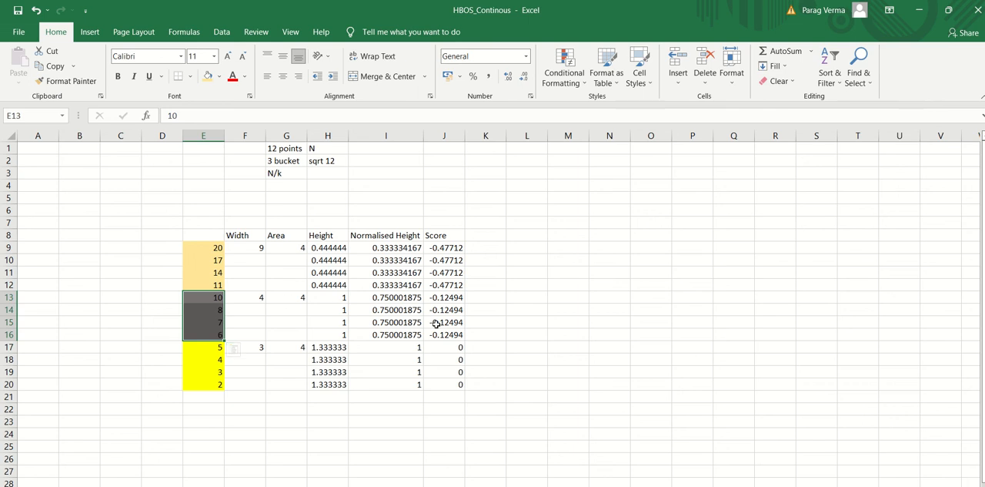
pyautogui.moveTo(449, 297); pyautogui.dragTo(450, 334)
pyautogui.moveTo(216, 252); pyautogui.dragTo(215, 285)
pyautogui.click(429, 248)
pyautogui.moveTo(439, 259); pyautogui.dragTo(446, 284)
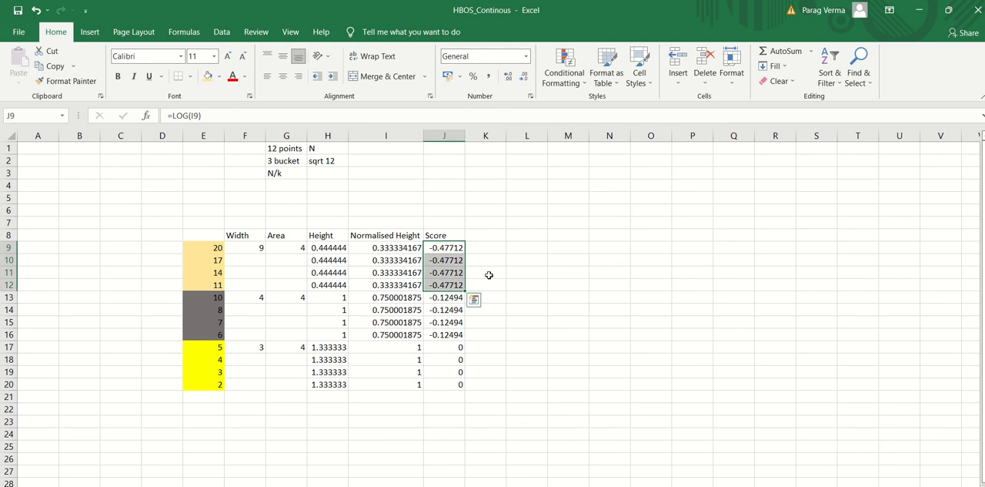
pyautogui.click(475, 246)
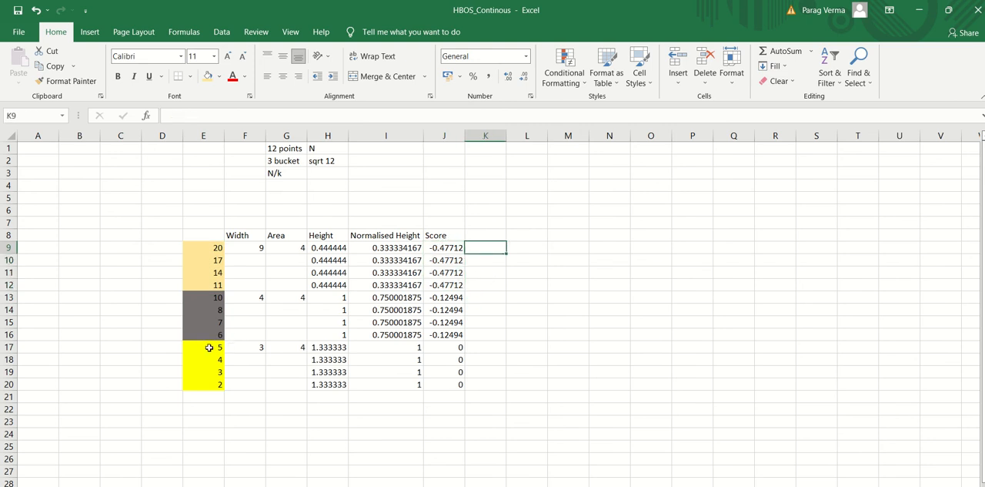
# Examine the yellow bucket's values against J17:J20 and the gold bucket's values against J9:J12 for outliers
pyautogui.moveTo(209, 347); pyautogui.dragTo(207, 381)
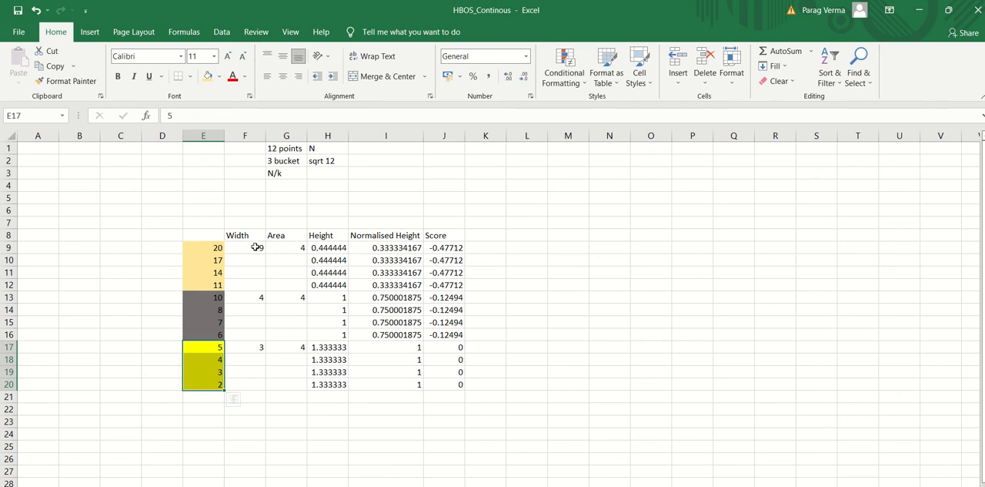
pyautogui.click(237, 347)
pyautogui.click(454, 348)
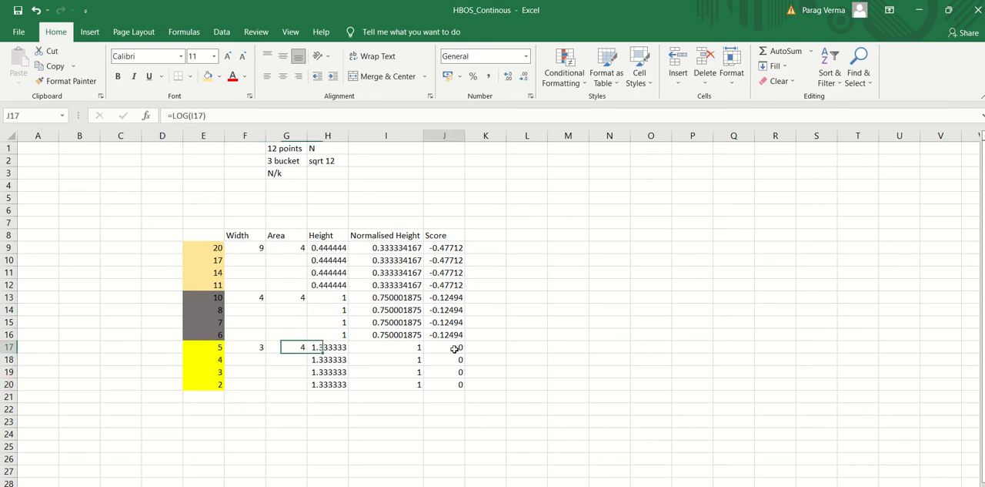
pyautogui.moveTo(454, 348); pyautogui.dragTo(454, 384)
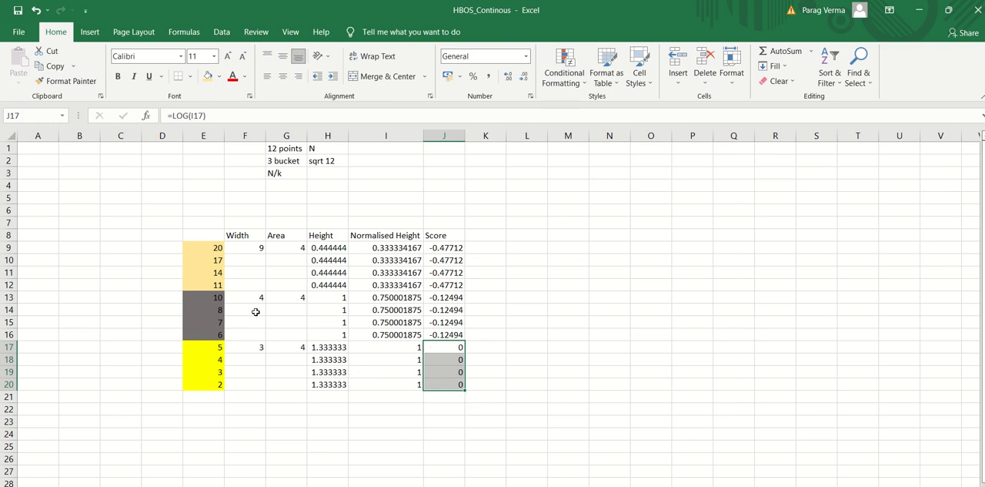
pyautogui.moveTo(205, 248); pyautogui.dragTo(206, 281)
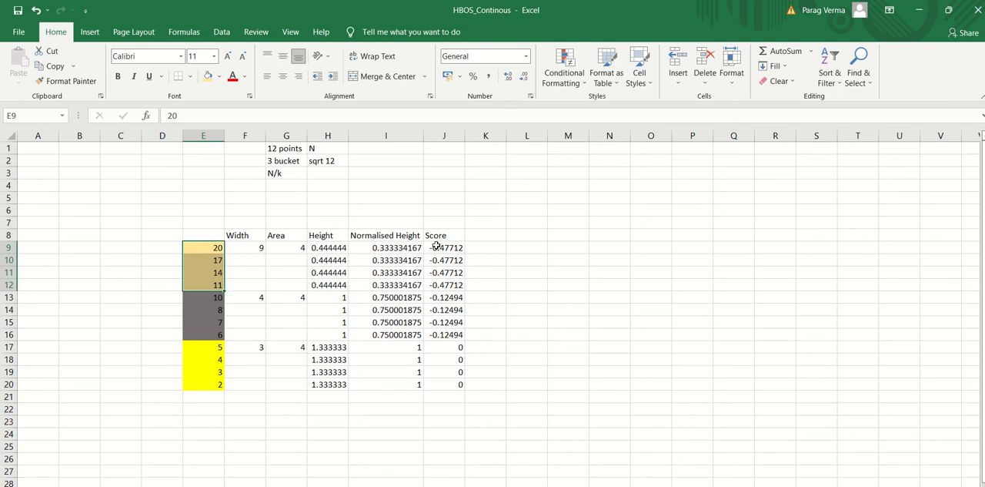
pyautogui.moveTo(436, 245); pyautogui.dragTo(452, 282)
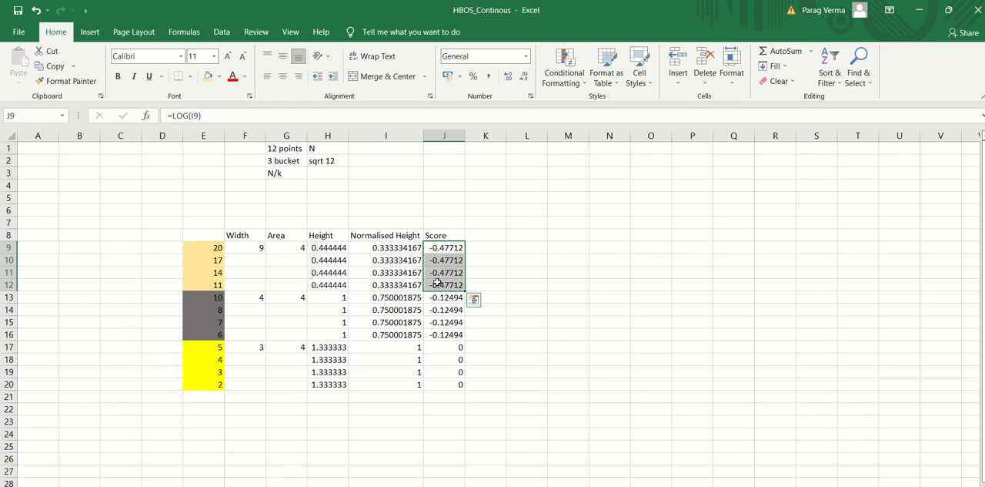
pyautogui.click(511, 260)
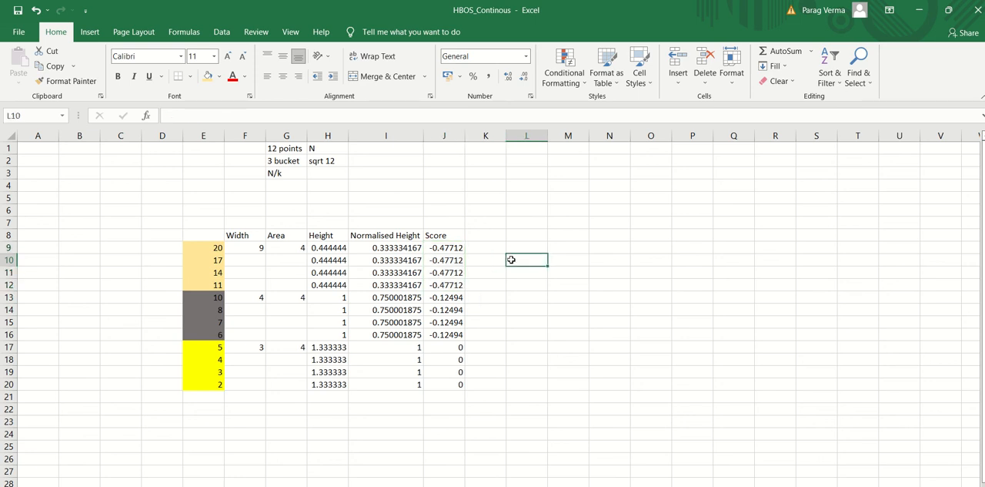